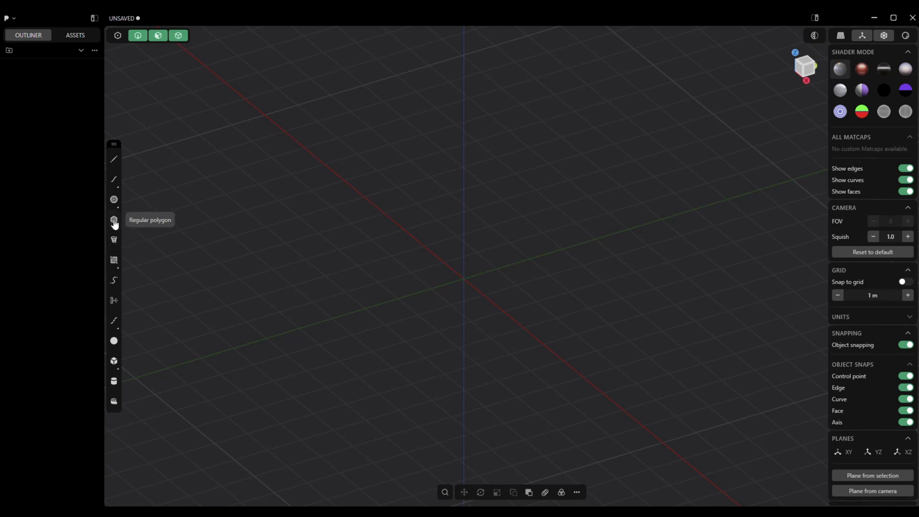
Step: Draw a corner rectangle on the XY plane starting at the origin, about 6.68 m by 4.98 m
click(115, 261)
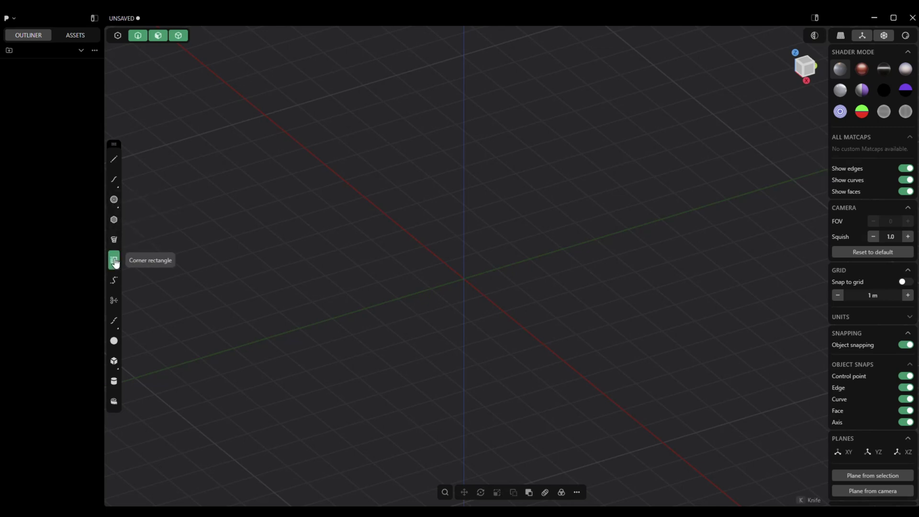
click(464, 277)
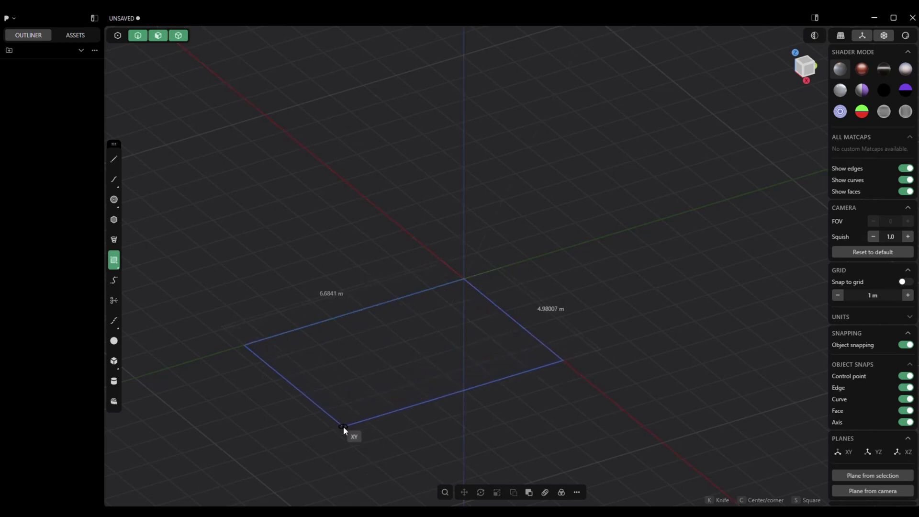
click(344, 427)
Step: Extrude the rectangle upward into a thin solid slab and hide the source rectangle curve
middle_drag(343, 428, 547, 367)
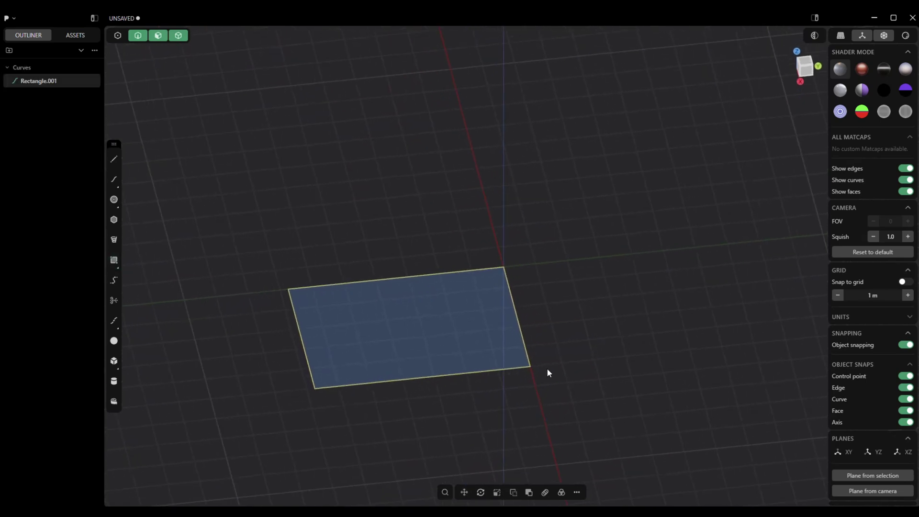
click(386, 331)
key(e)
drag(387, 287, 386, 273)
middle_drag(353, 457, 367, 407)
click(240, 498)
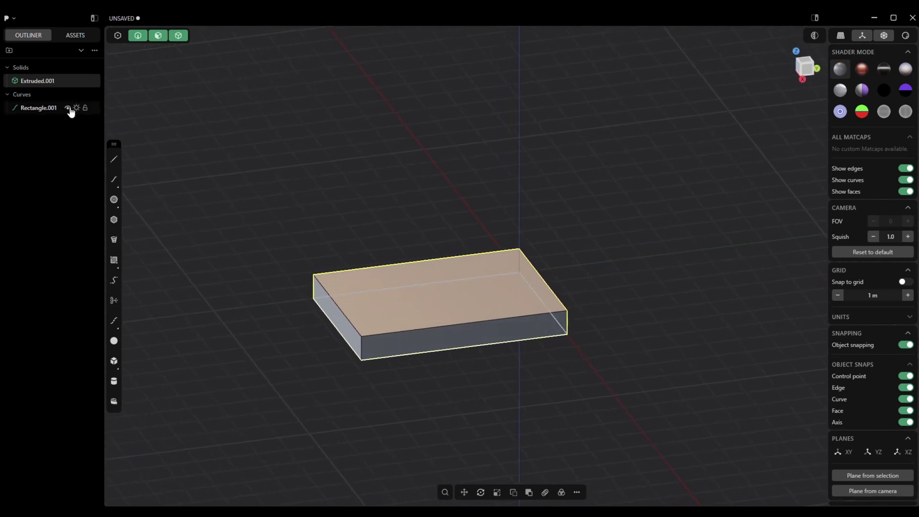
click(67, 108)
Step: Fillet the slab's four vertical corner edges by about 0.8 m with the Conic shape
mouse_move(262, 397)
middle_down()
mouse_move(262, 375)
mouse_move(265, 387)
middle_up()
scroll(264, 376, up, 3)
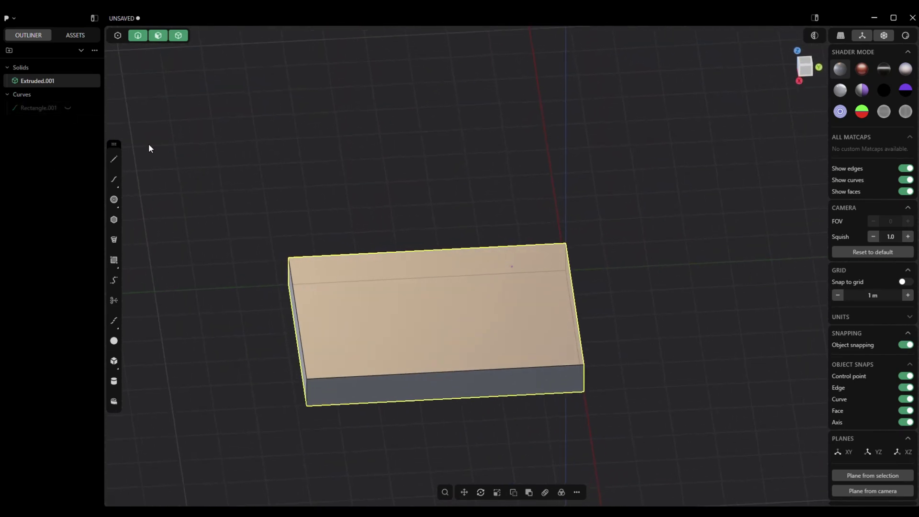
click(137, 35)
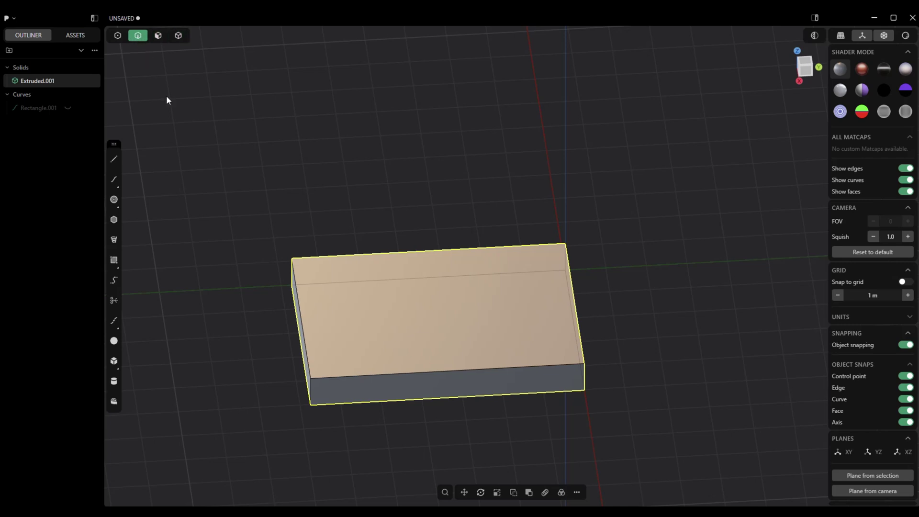
click(312, 393)
shift+click(584, 374)
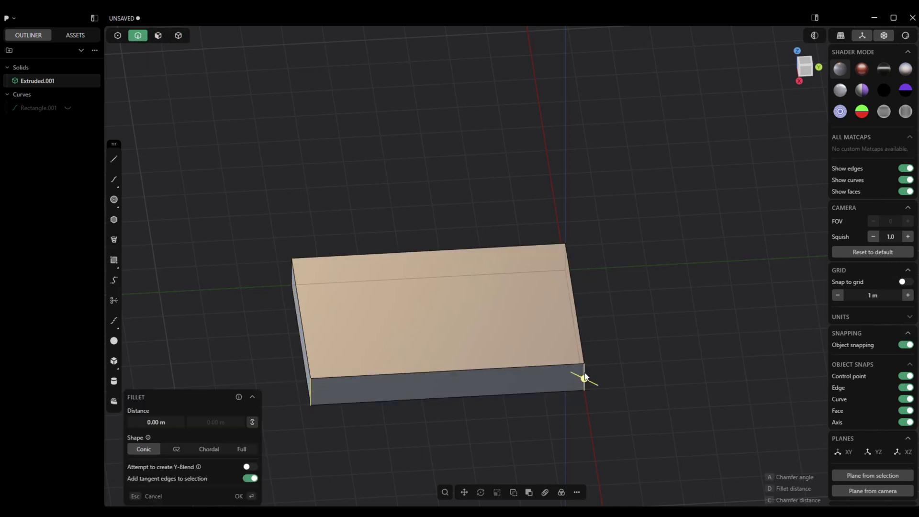
shift+click(566, 258)
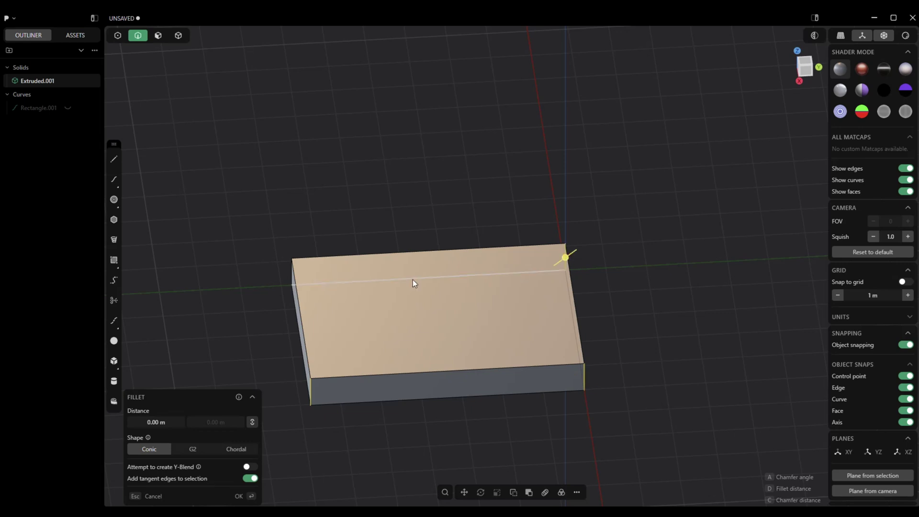
shift+click(293, 275)
drag(293, 277, 292, 213)
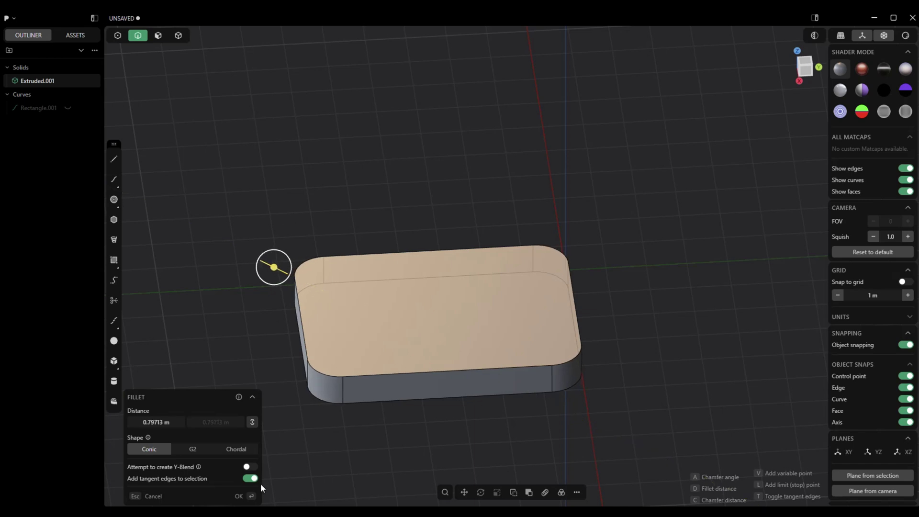
click(239, 497)
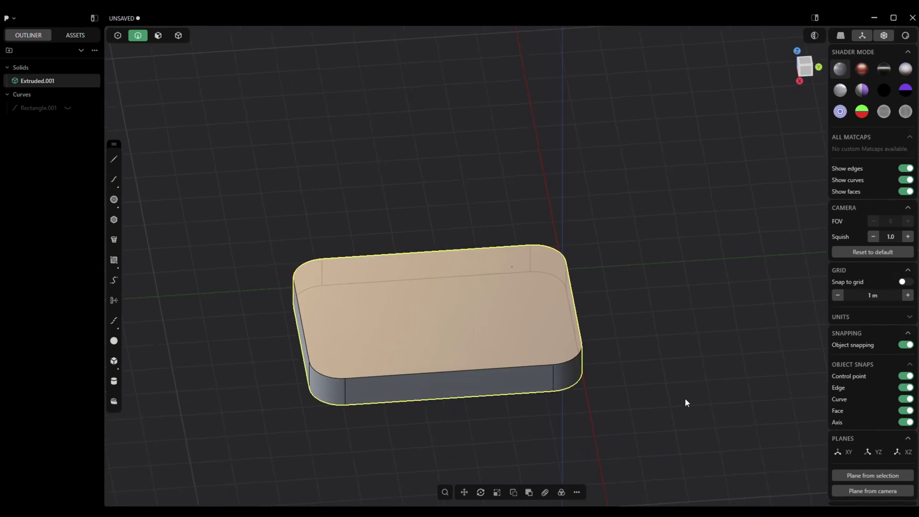
Step: In the Top view, move the slab along Y and about -2.52 m along X to centre it on the origin
middle_drag(685, 398, 677, 391)
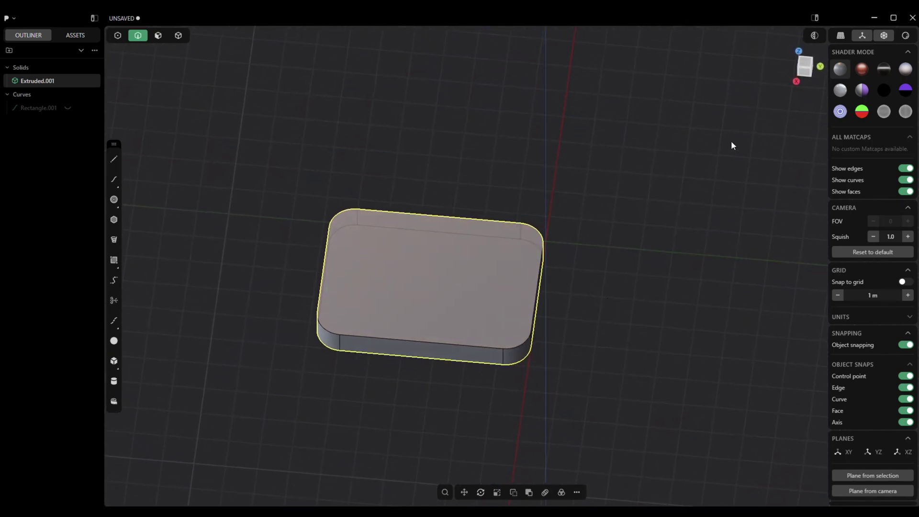
click(803, 63)
scroll(146, 229, down, 3)
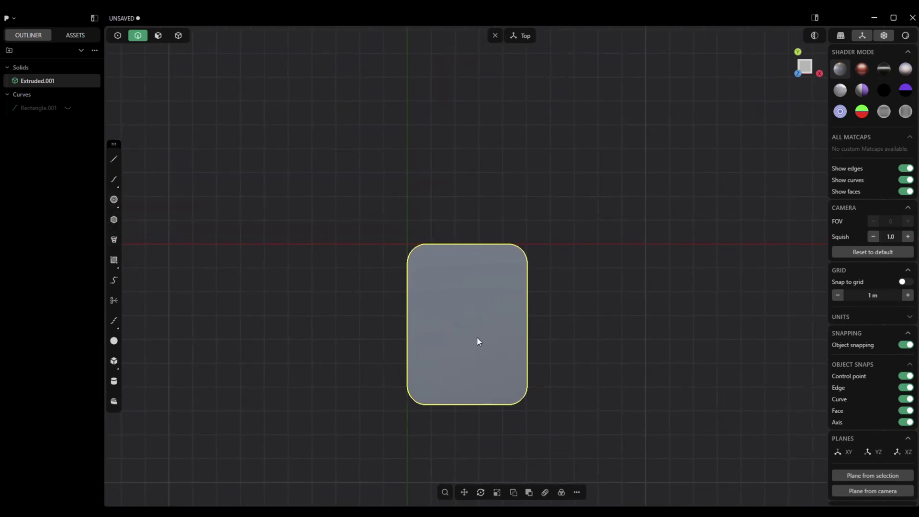
key(g)
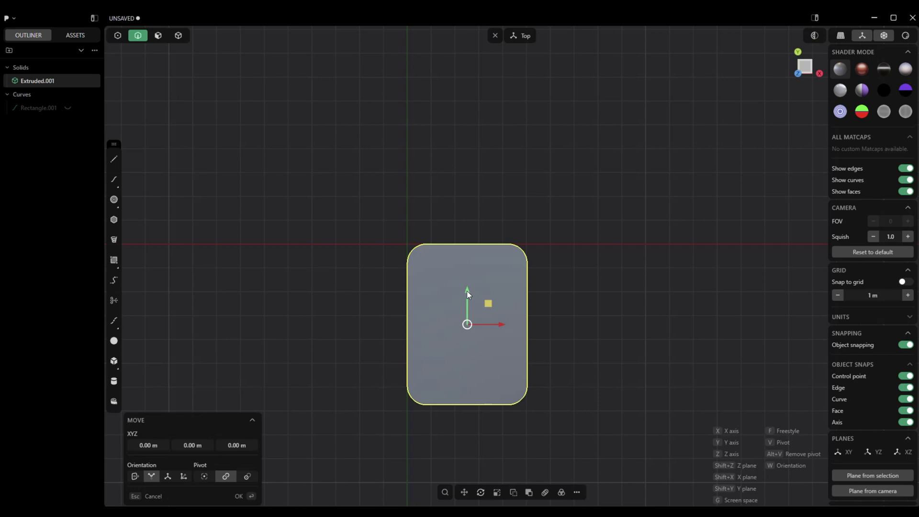
drag(467, 291, 470, 214)
drag(493, 247, 438, 245)
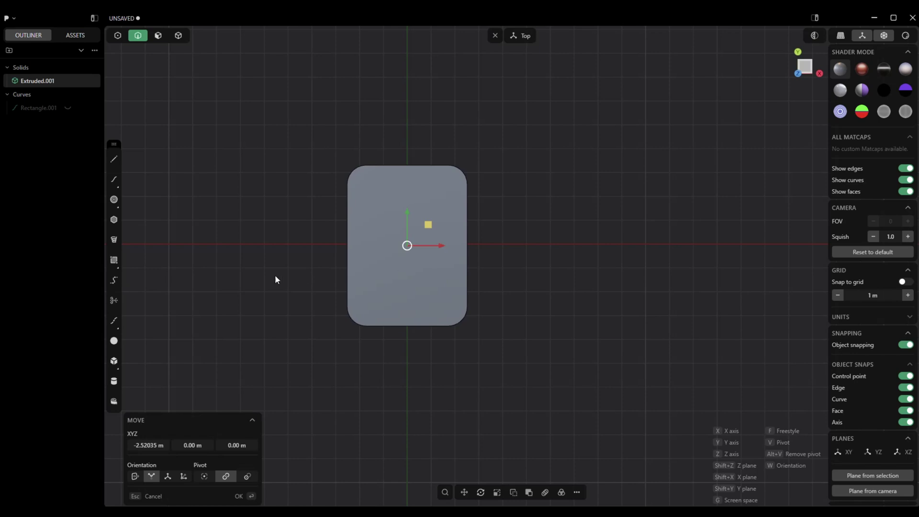
Step: Draw a circle about 2.27 m in diameter at the slab's centre and move it about -1.73 m along Y
click(114, 200)
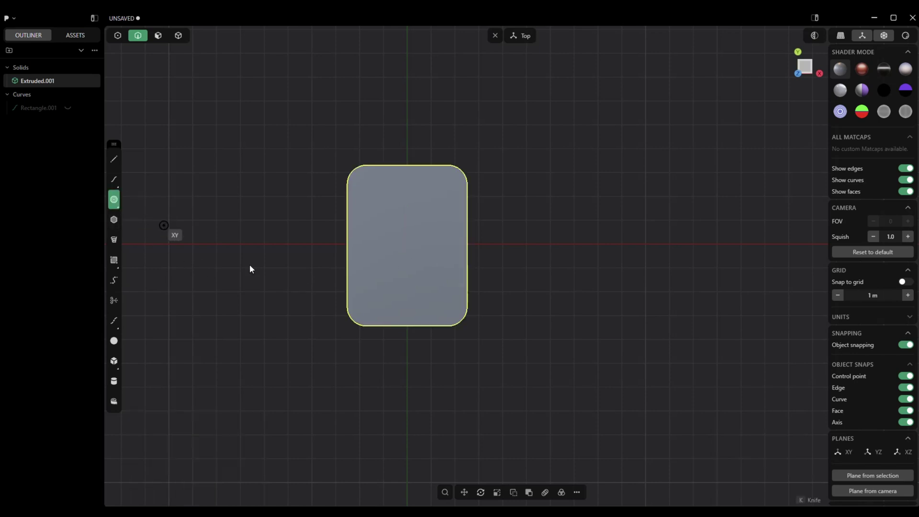
click(406, 249)
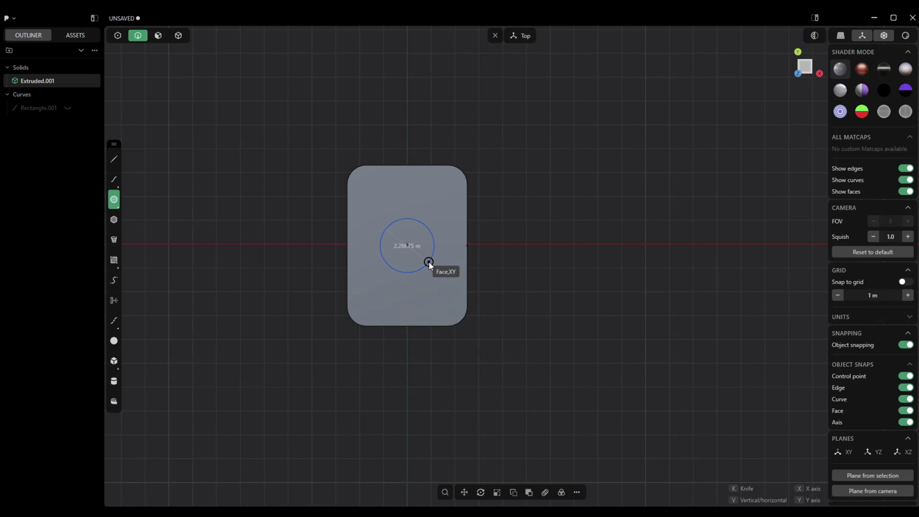
click(429, 262)
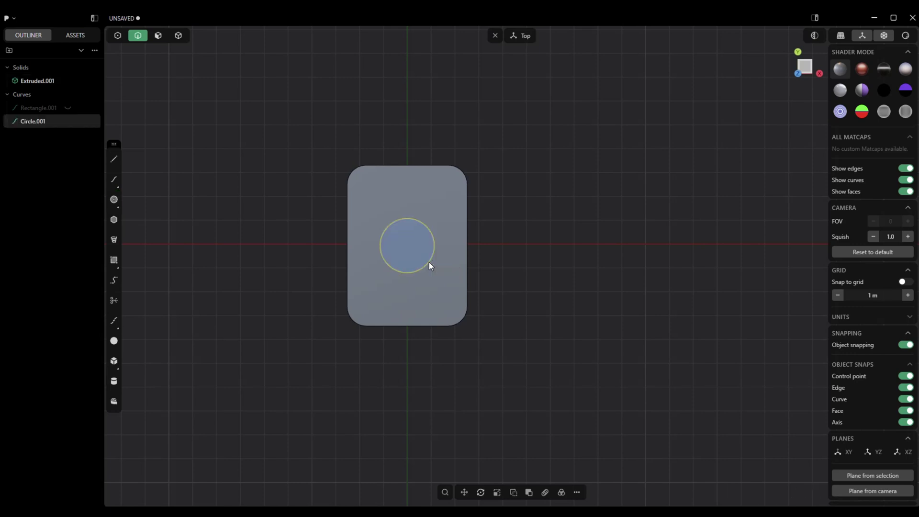
key(g)
drag(407, 215, 409, 257)
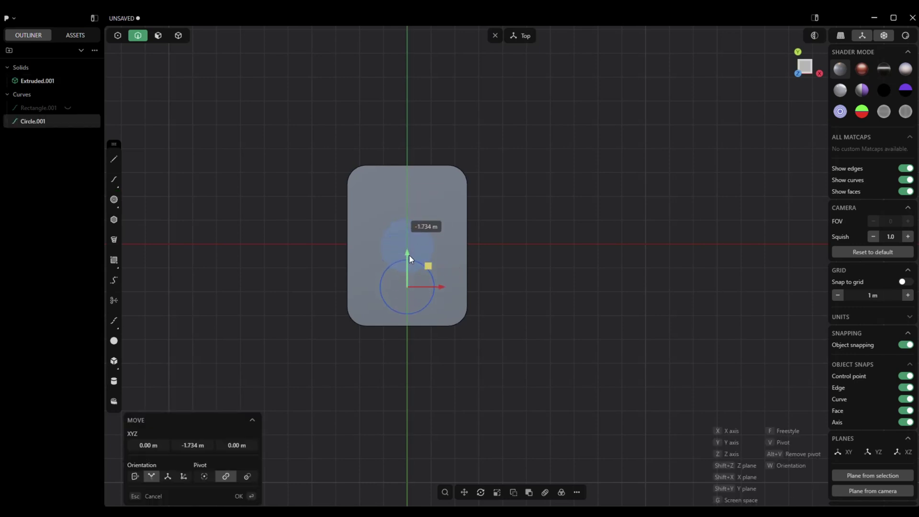
click(238, 496)
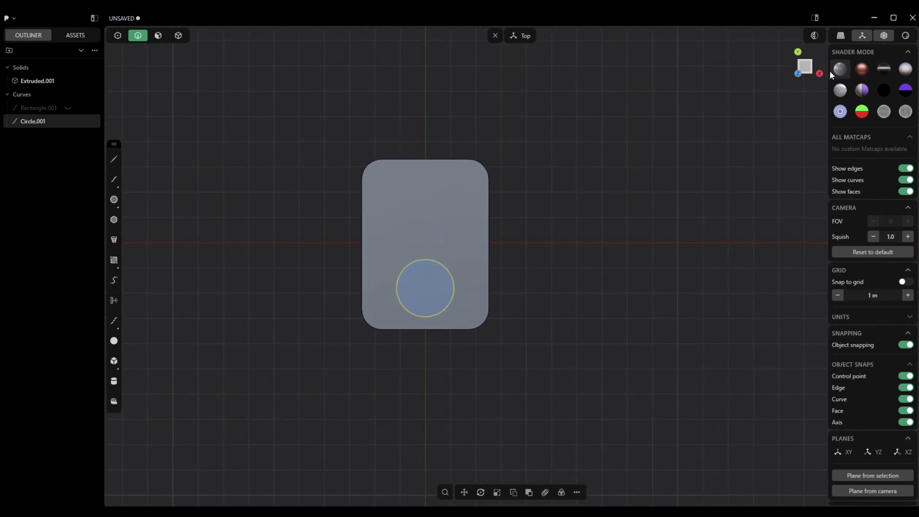
Step: Leave the Top view and extrude the circle region about 1.52 m down through the slab as a separate solid
click(496, 36)
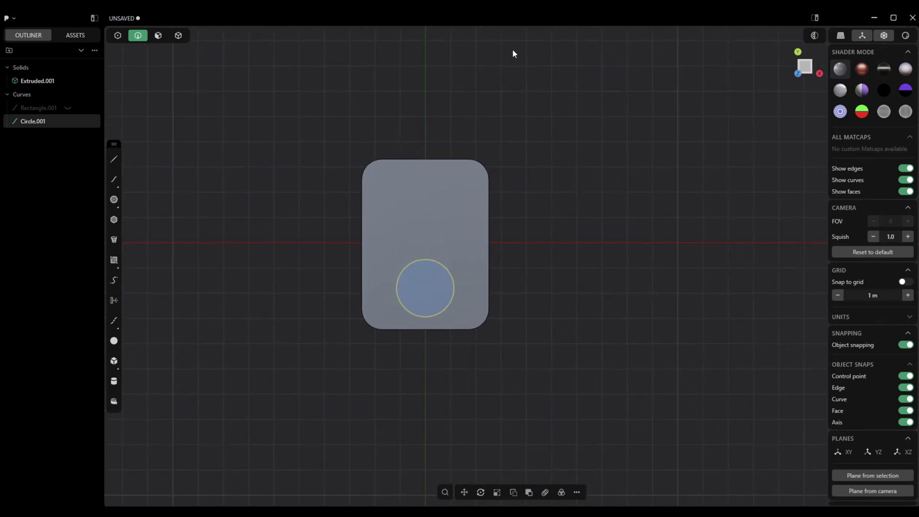
click(804, 70)
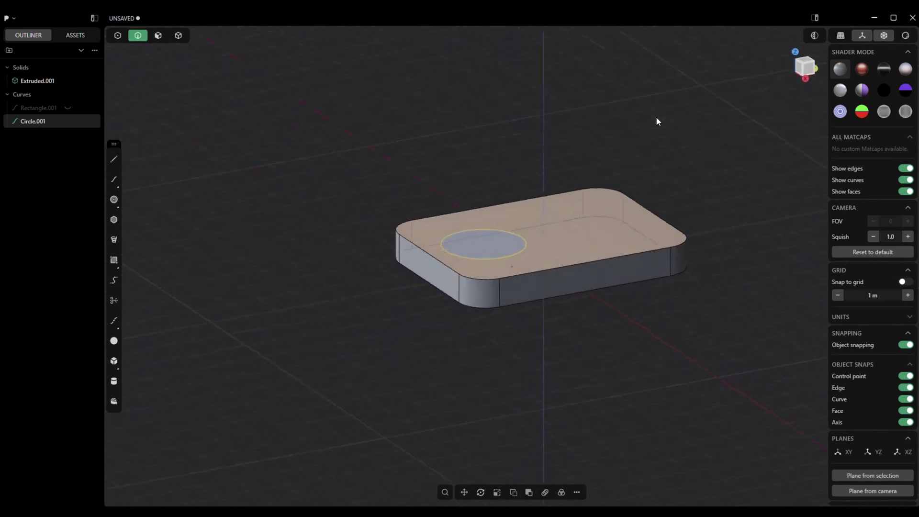
click(158, 35)
click(441, 257)
key(e)
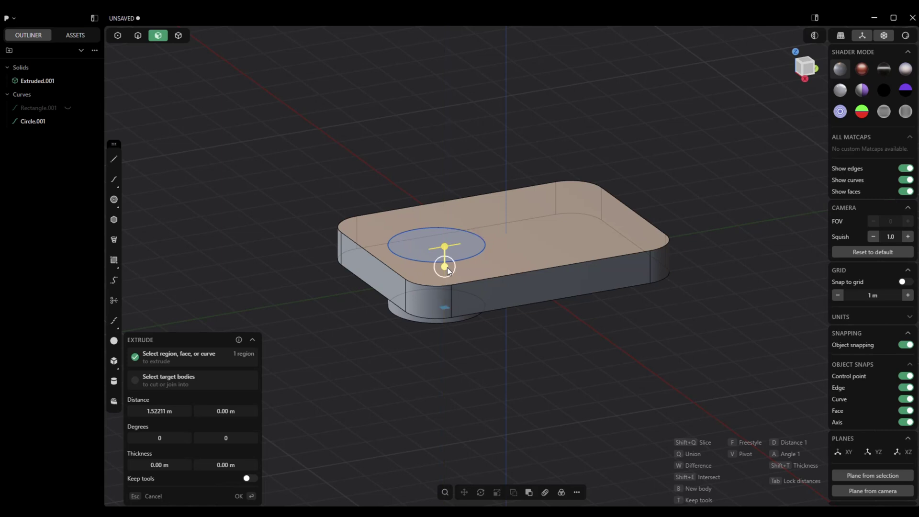
middle_drag(447, 267, 482, 368)
click(239, 496)
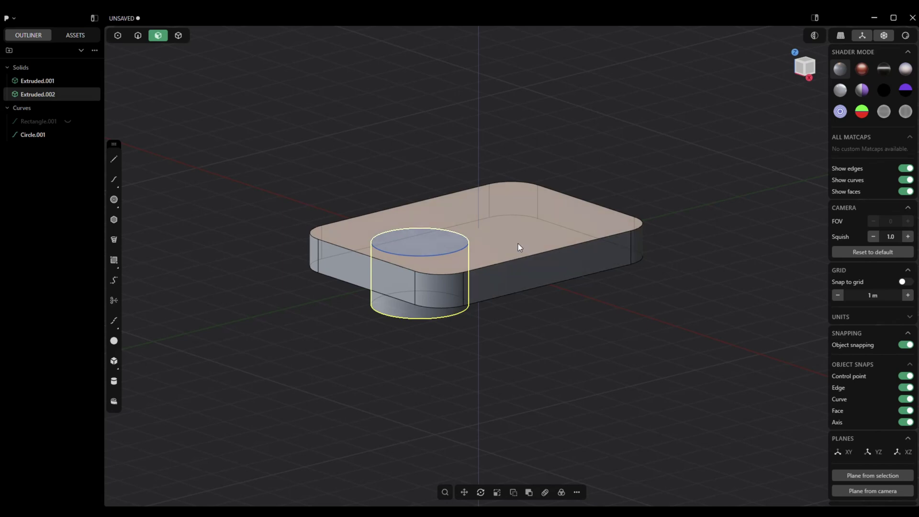
Step: Subtract the cylinder from the slab with a Boolean Difference and hide the circle curve
click(178, 35)
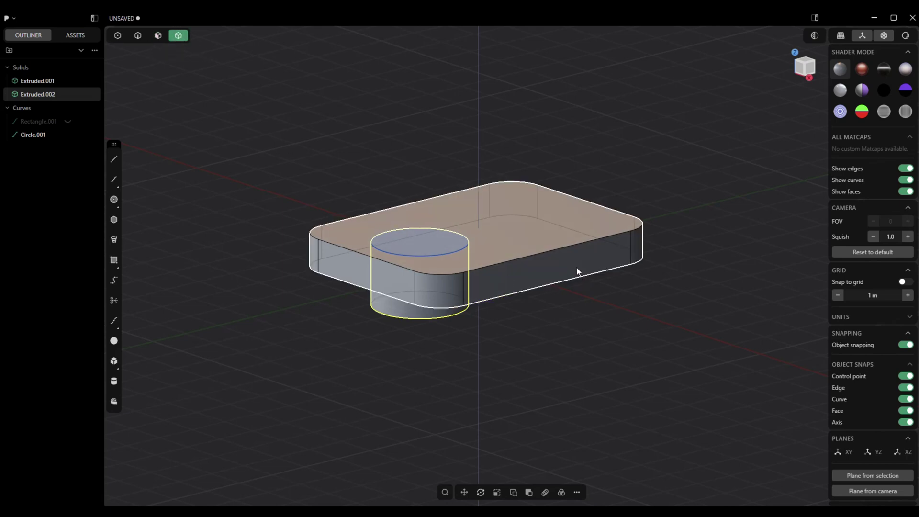
click(576, 271)
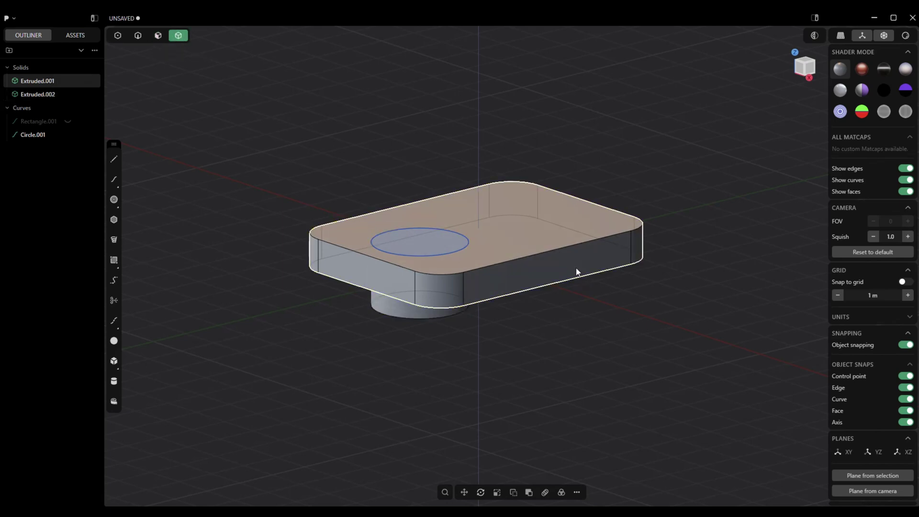
shift+click(389, 314)
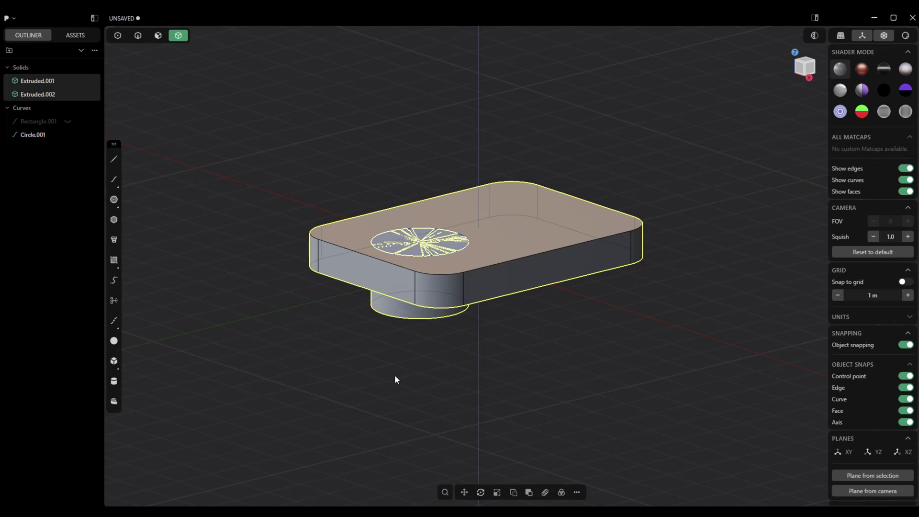
key(b)
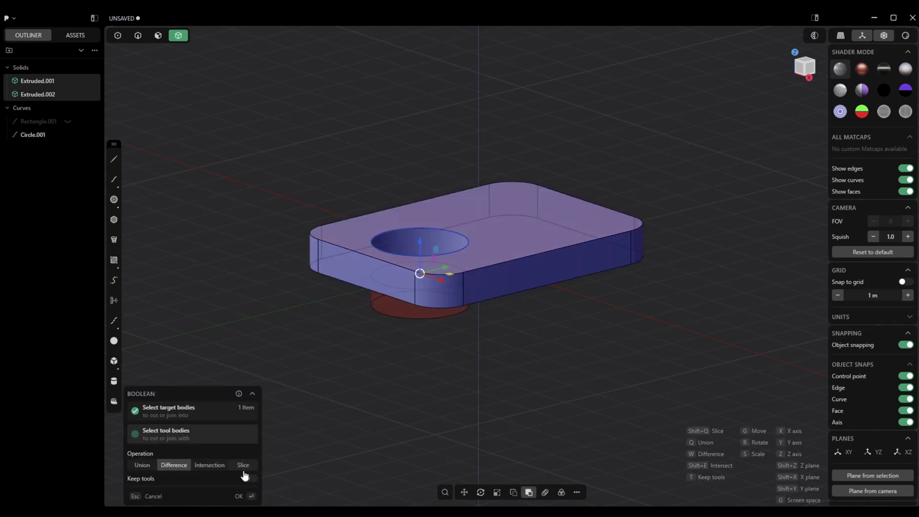
click(239, 497)
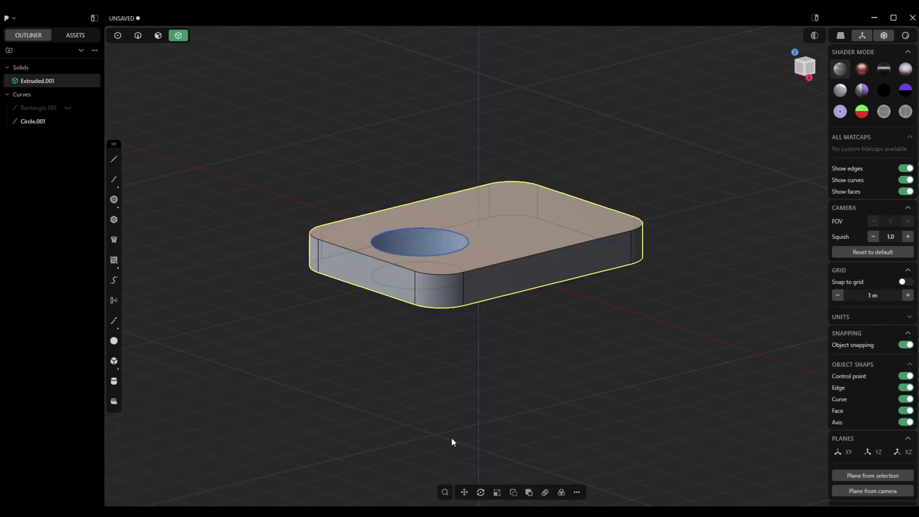
key(7)
middle_drag(451, 436, 175, 326)
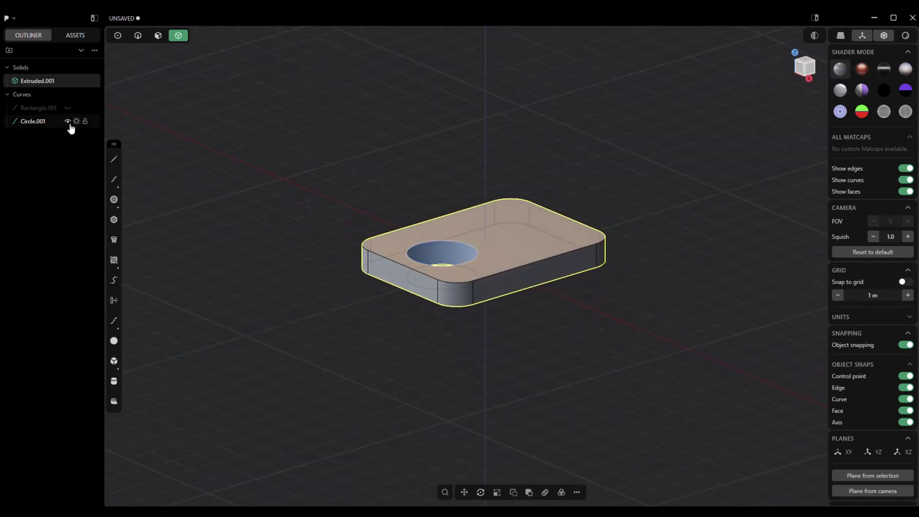
click(67, 121)
Step: Switch to the Top view of the slab with its round hole
middle_drag(61, 165, 94, 270)
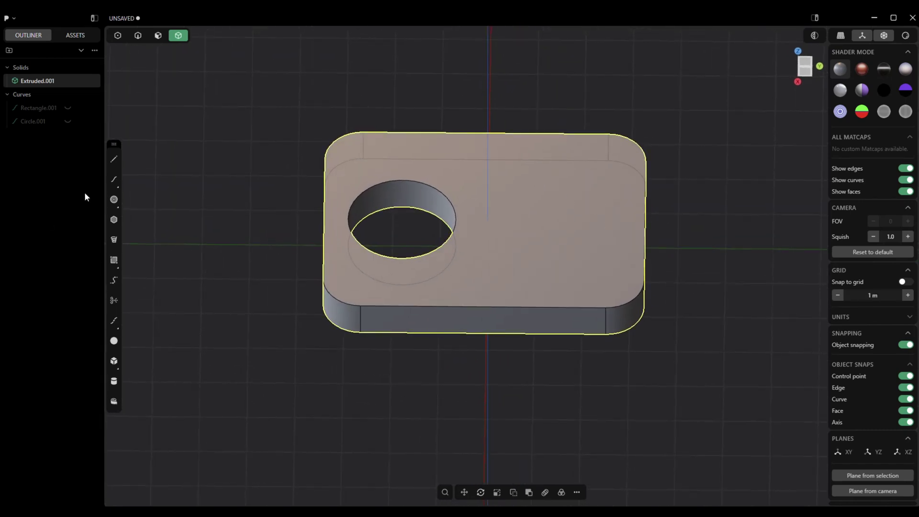
click(806, 62)
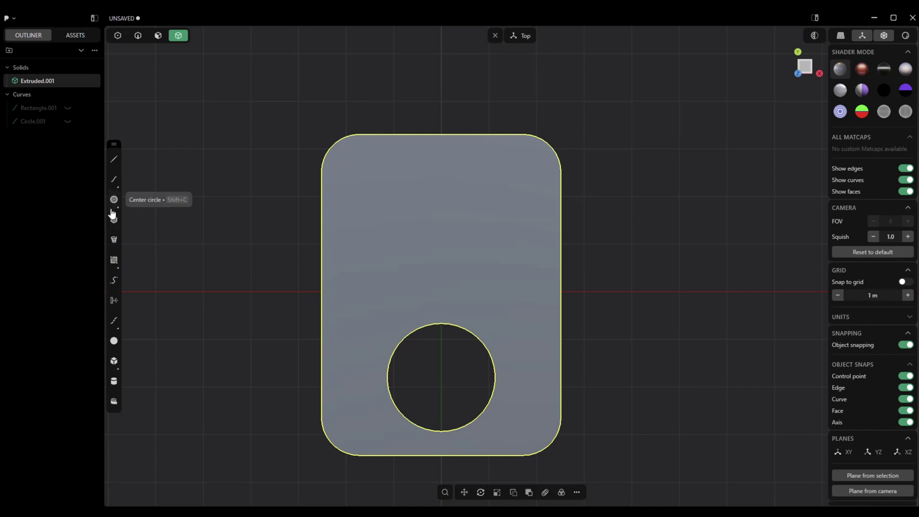
click(113, 260)
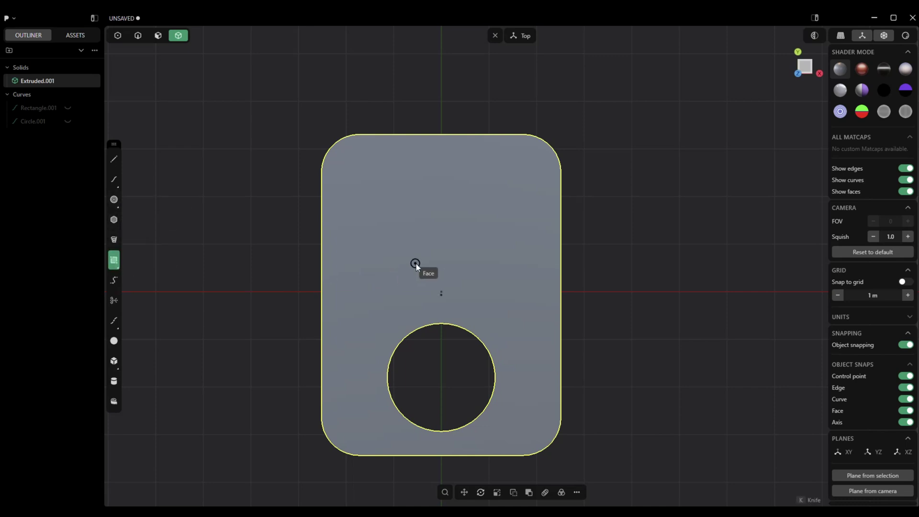
click(441, 295)
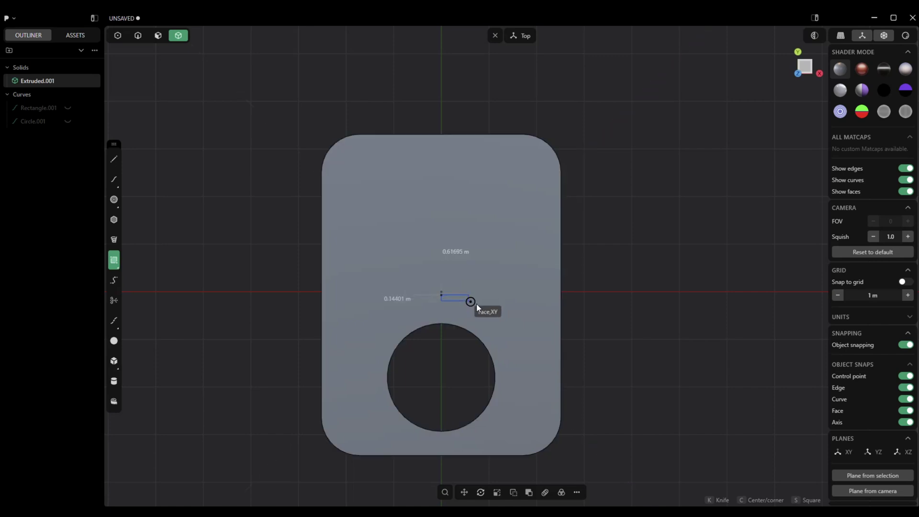
key(Escape)
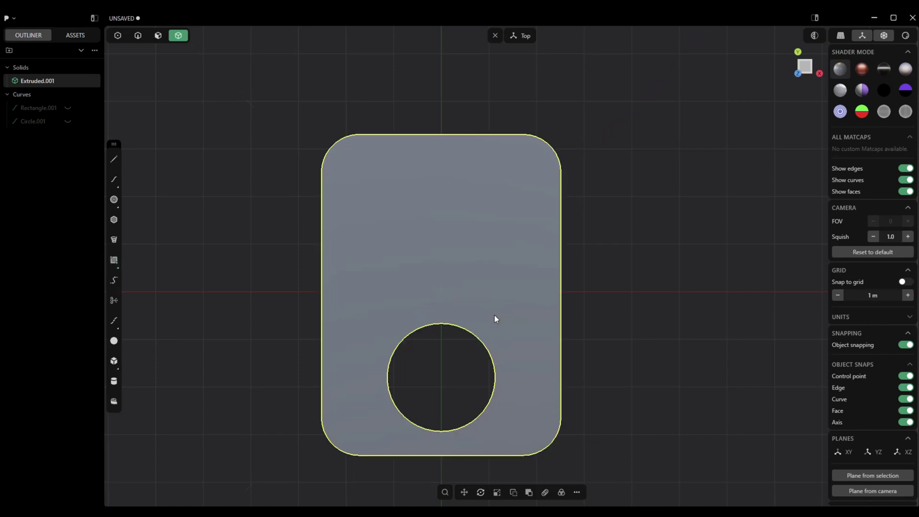
click(115, 264)
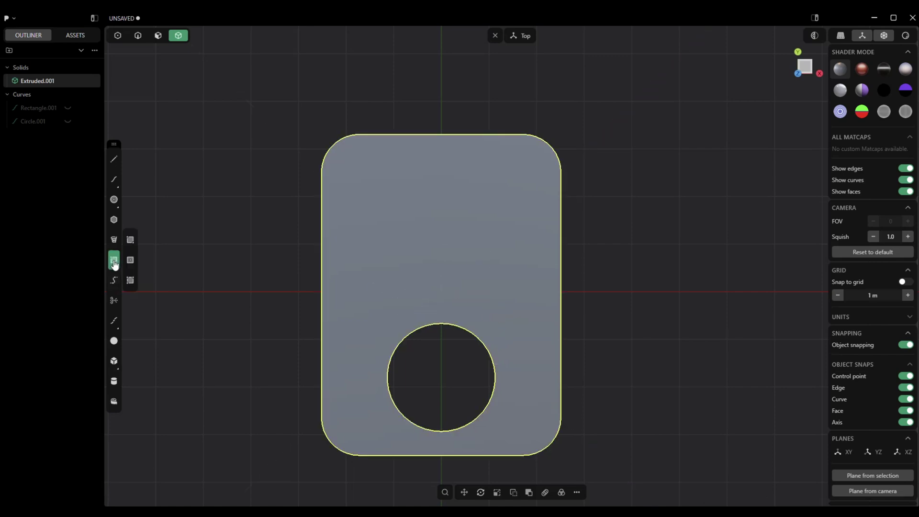
click(130, 260)
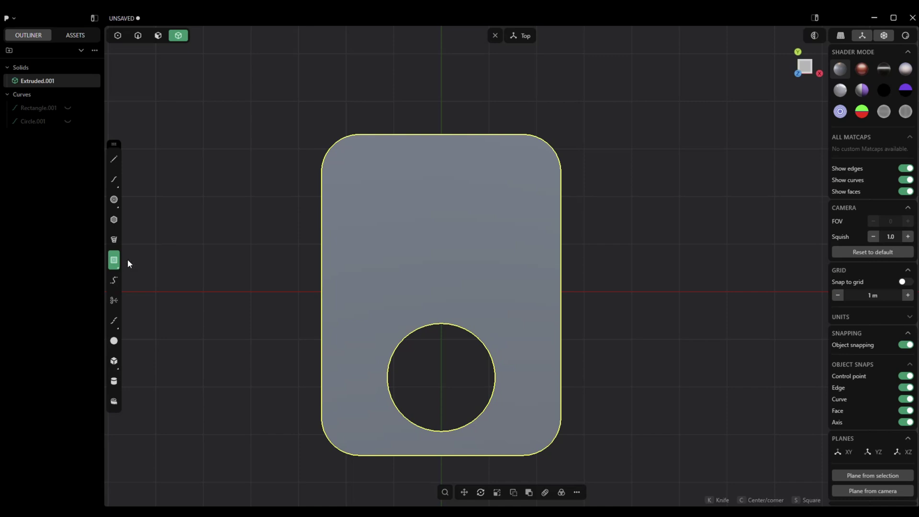
click(126, 260)
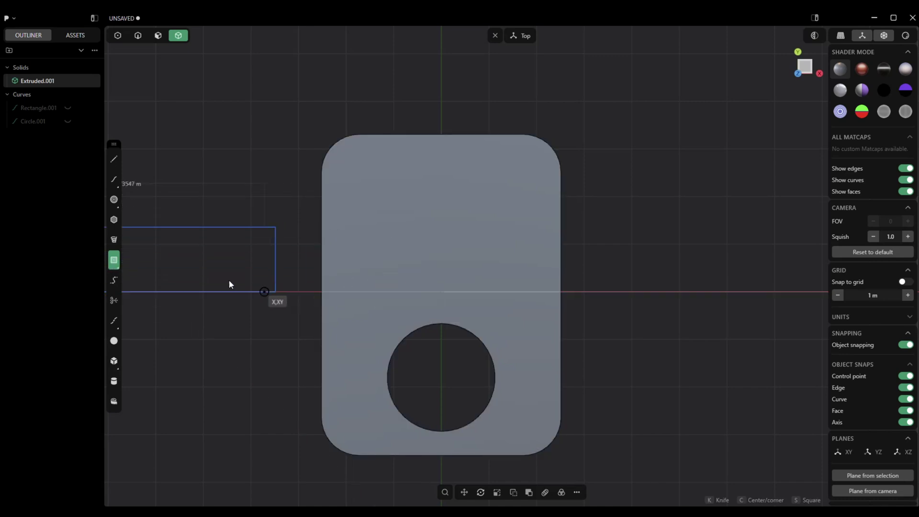
click(206, 274)
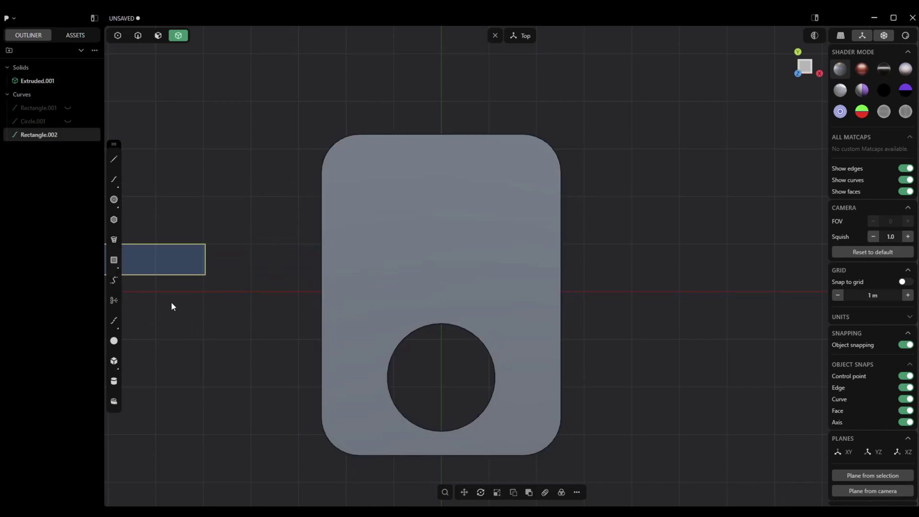
key(ctrl+z)
Step: Draw a centre rectangle at the slab's middle and move it along Y to the area opposite the round hole
click(116, 261)
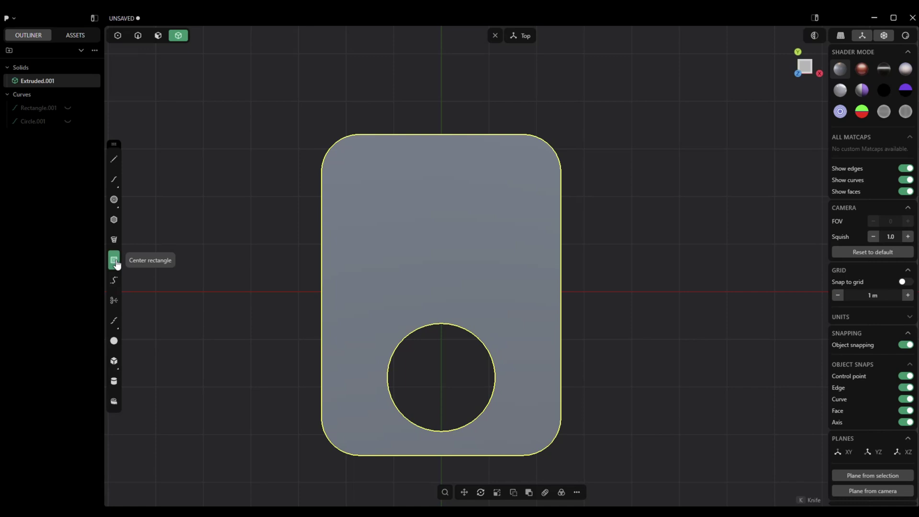
click(441, 295)
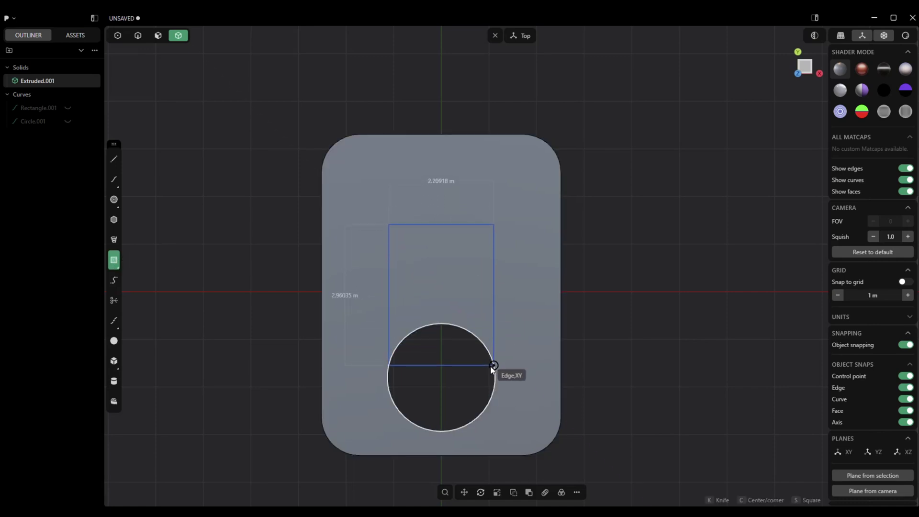
click(535, 345)
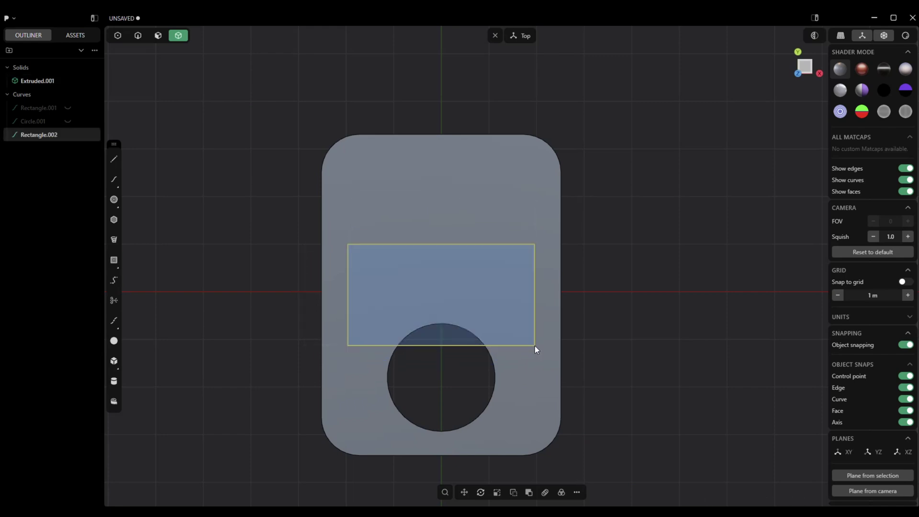
key(g)
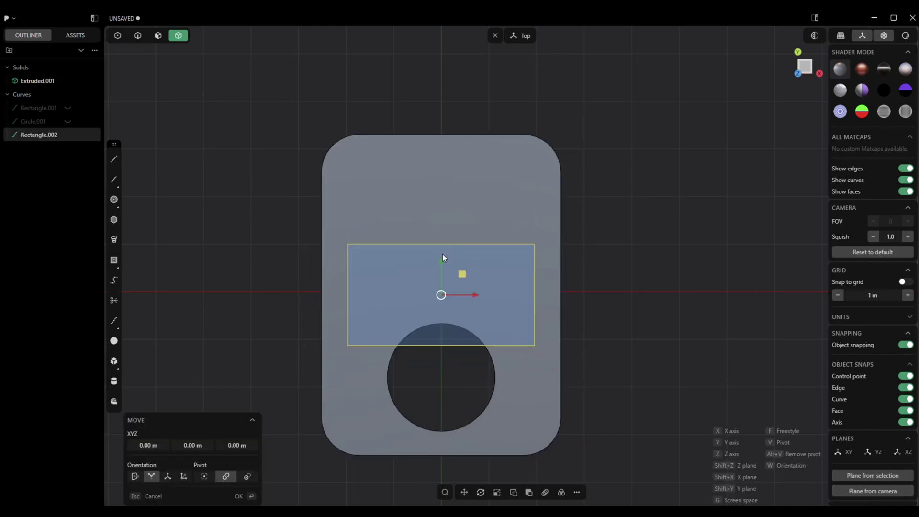
drag(442, 259, 447, 187)
click(241, 496)
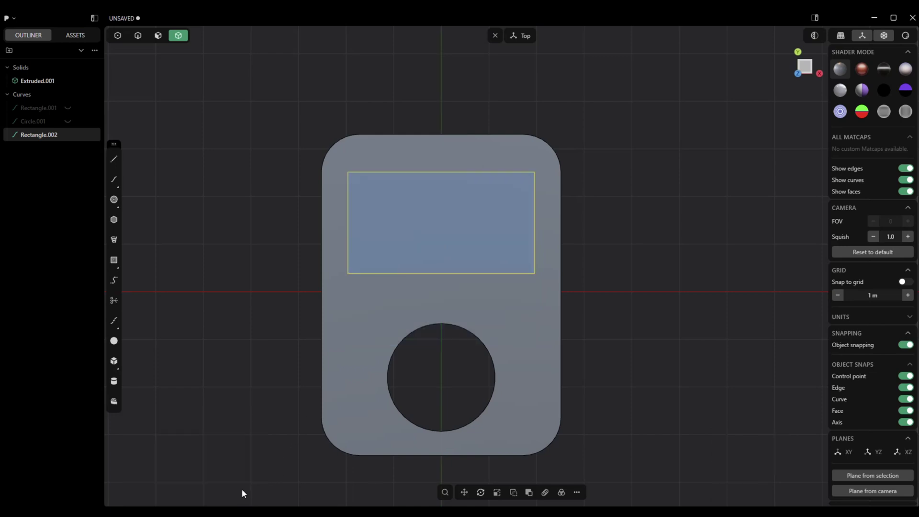
Step: Leave the Top view and extrude the rectangle region about 1.89 m down through the slab as a separate solid
click(496, 37)
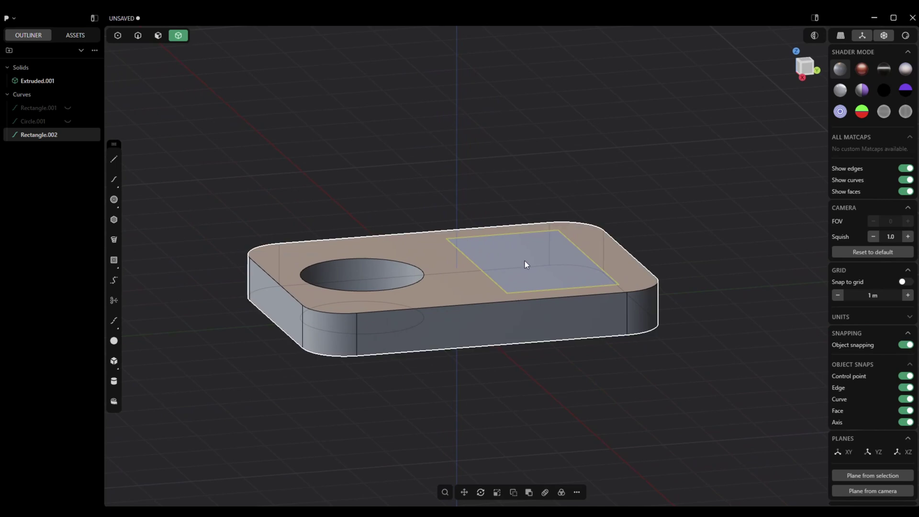
click(158, 36)
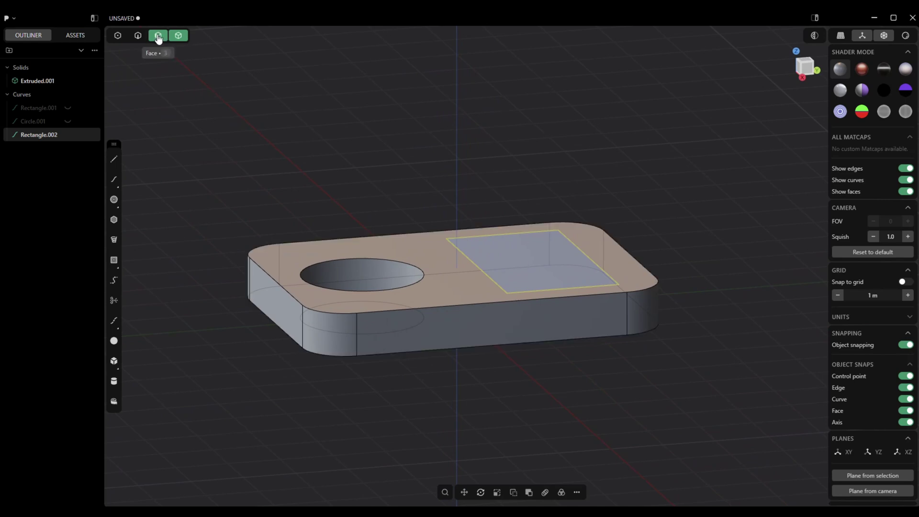
click(535, 274)
key(e)
drag(540, 226, 483, 338)
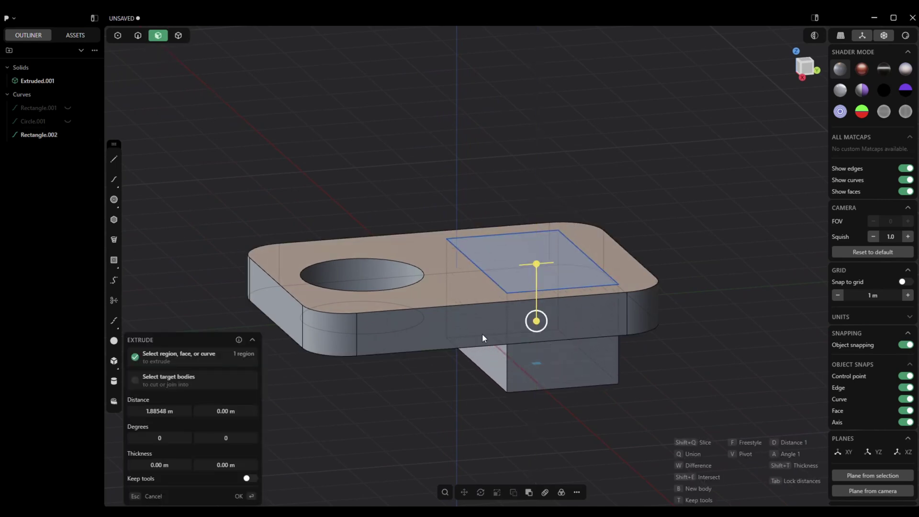
click(239, 496)
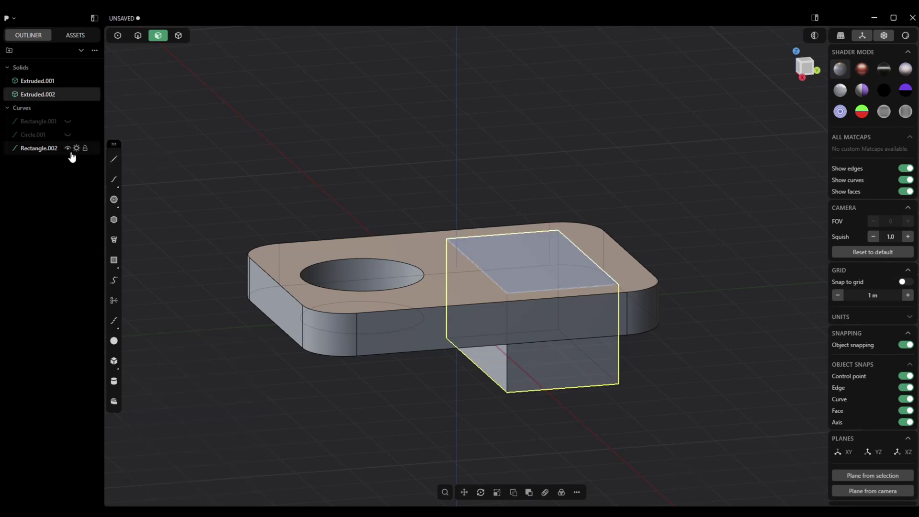
Step: Hide the rectangle curve and move the extruded block about 0.54 m up along Z so it protrudes above the slab
click(67, 148)
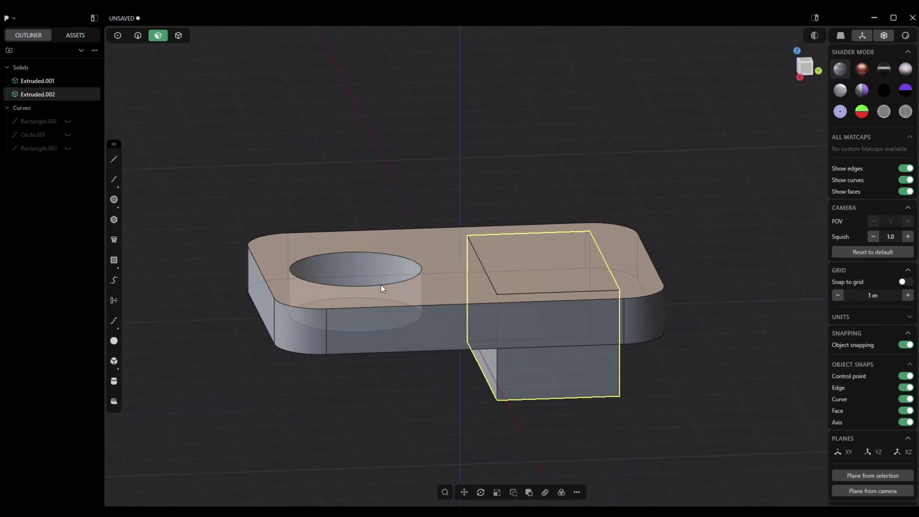
key(g)
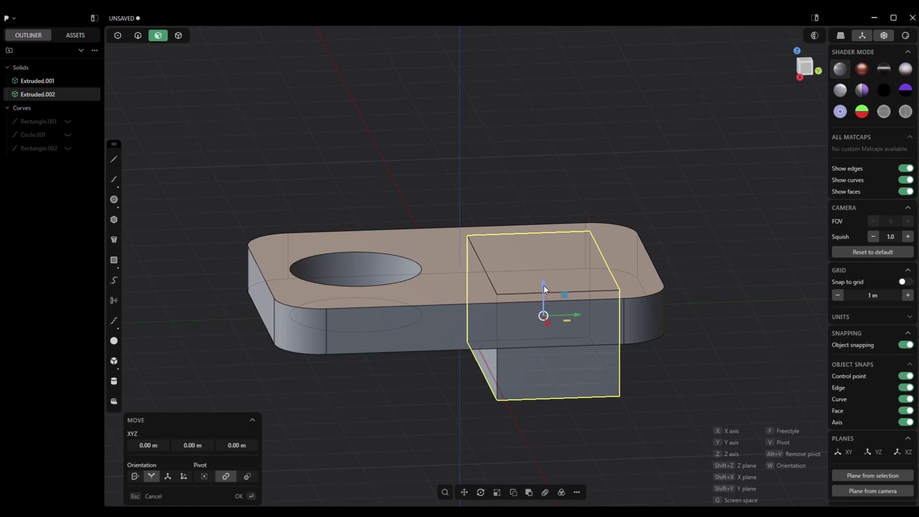
drag(544, 286, 548, 255)
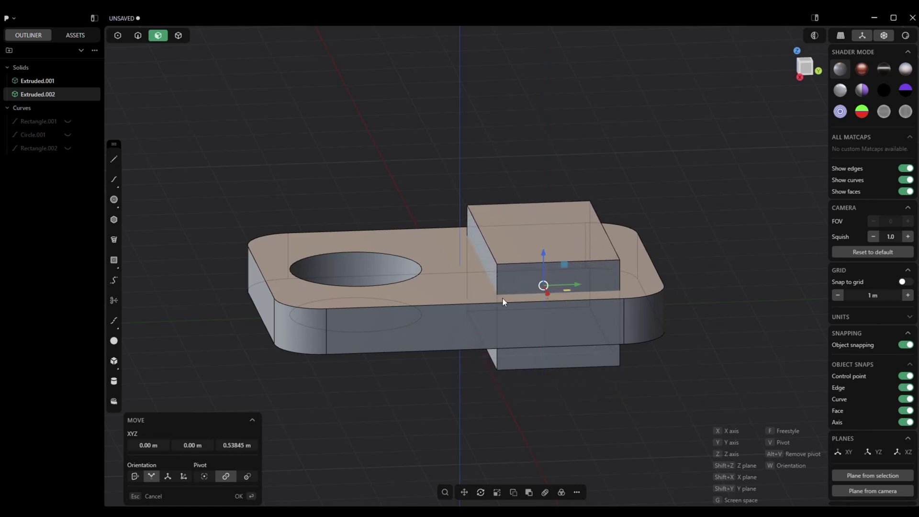
click(238, 496)
scroll(142, 306, down, 3)
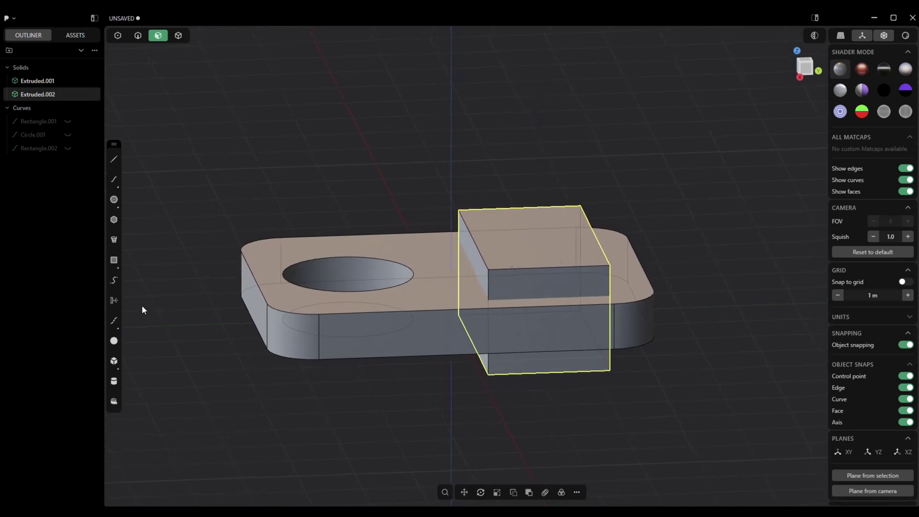
Step: Fillet the block's four vertical edges with a distance of about 0.36 m
click(137, 36)
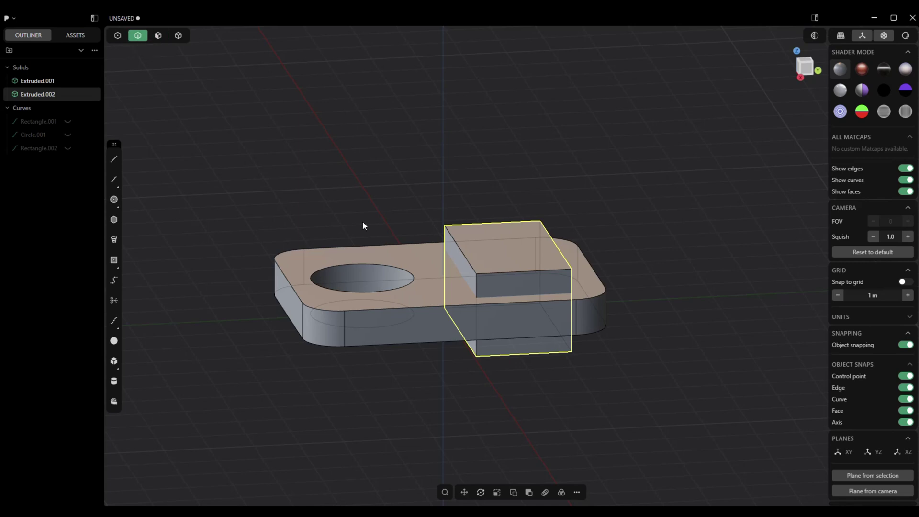
click(479, 285)
key(f)
click(573, 301)
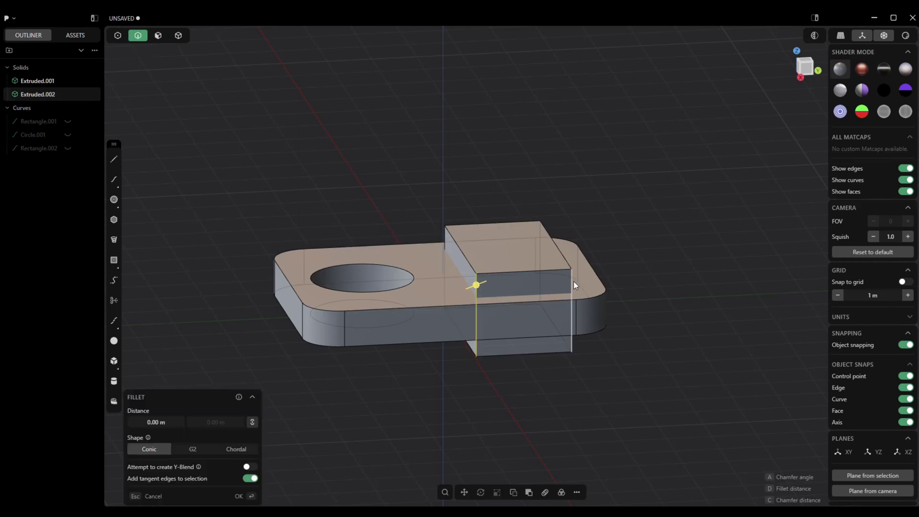
click(539, 234)
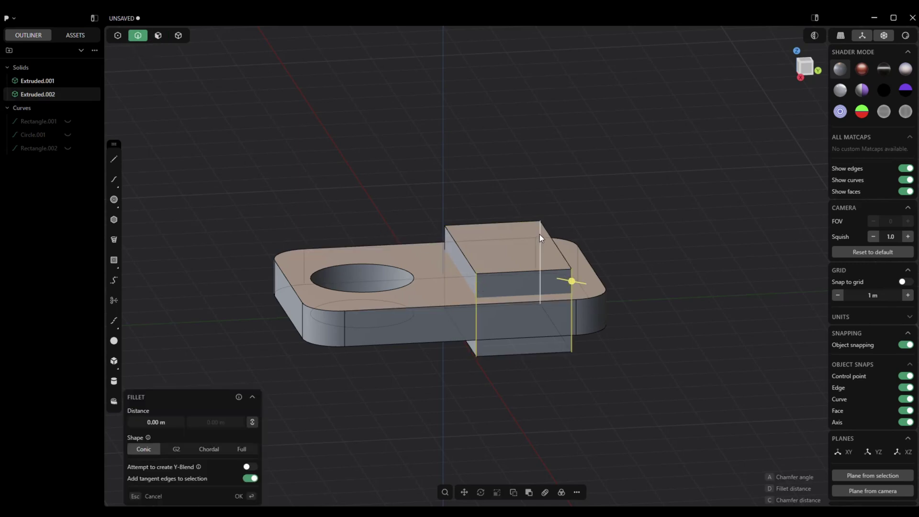
click(445, 237)
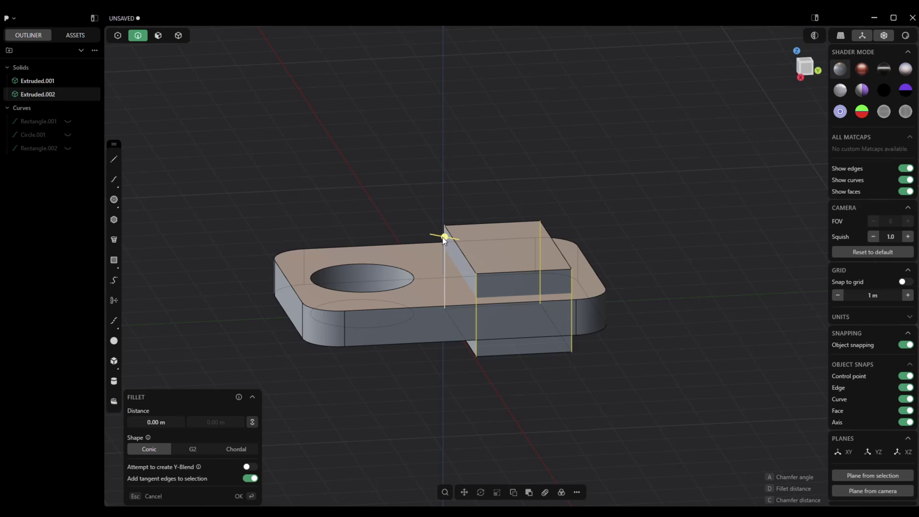
key(c)
key(d)
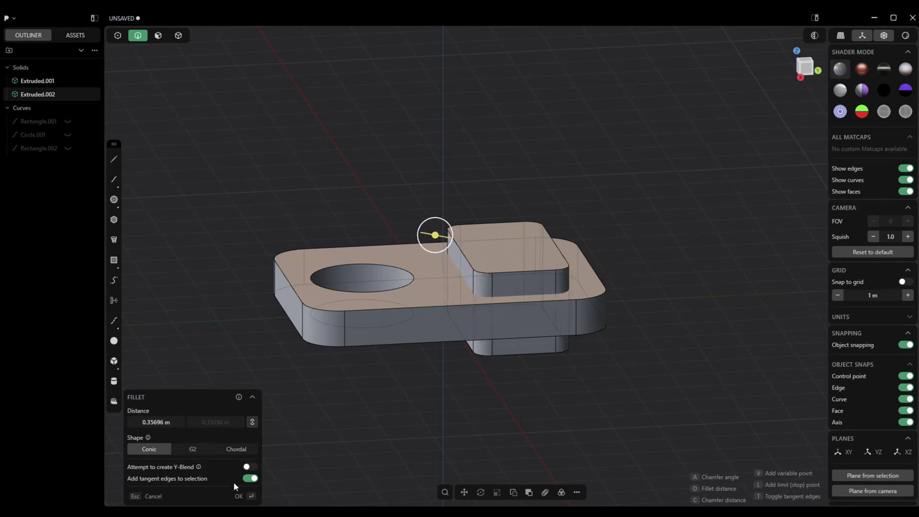
click(239, 497)
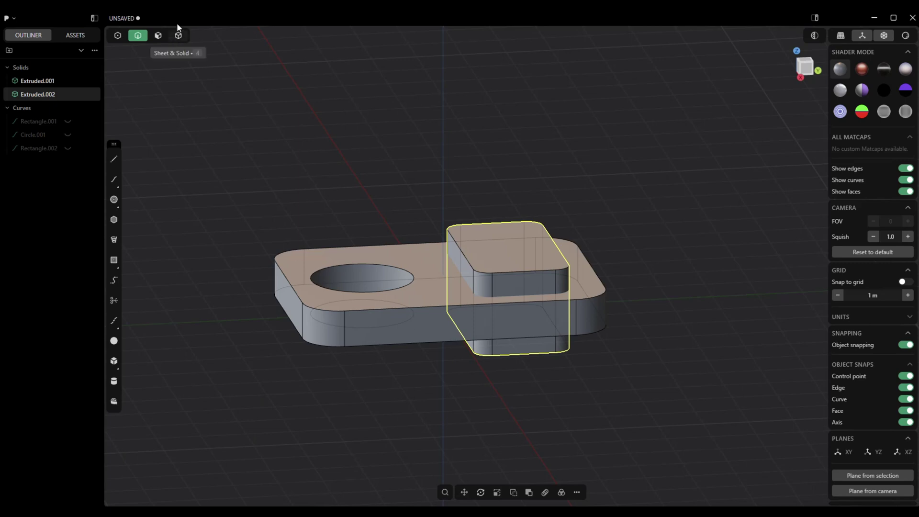
Step: Subtract the rounded block from the slab with a Boolean Difference
click(178, 35)
click(412, 322)
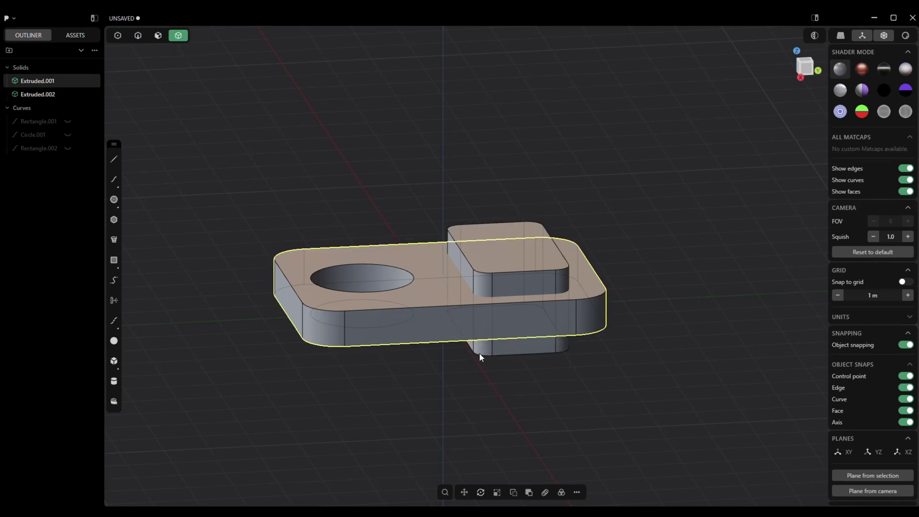
shift+click(537, 351)
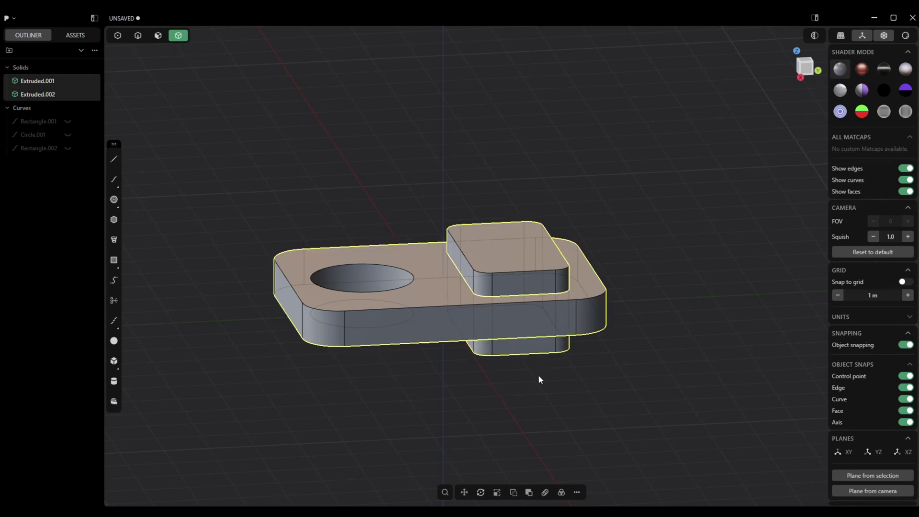
key(shift+d)
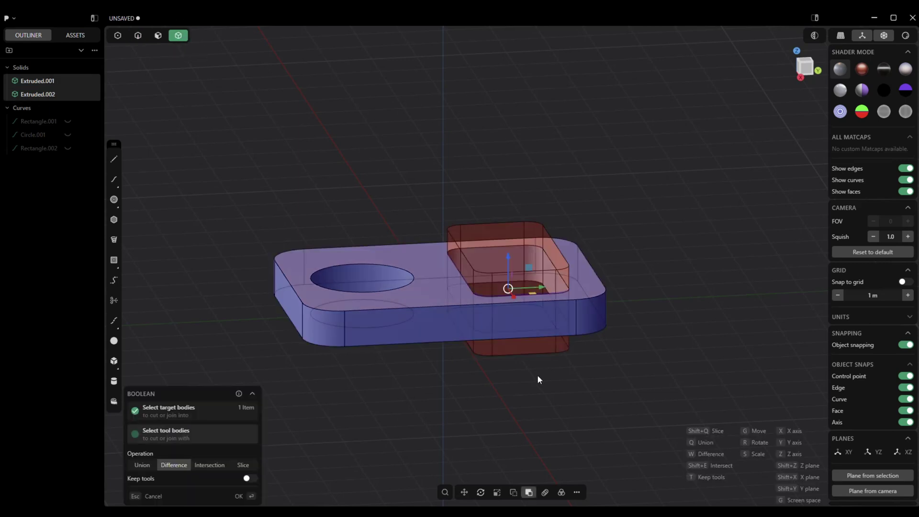
click(239, 496)
Step: Select the round hole's top and bottom edges and two opposite top edges of the rectangular opening for a fillet
middle_drag(389, 430, 373, 418)
scroll(373, 417, up, 3)
scroll(373, 418, up, 1)
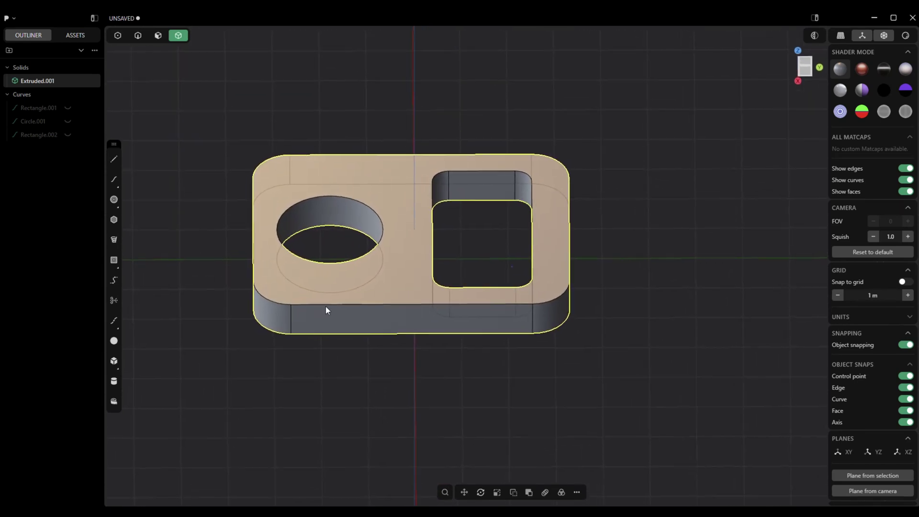
click(138, 42)
click(370, 257)
key(f)
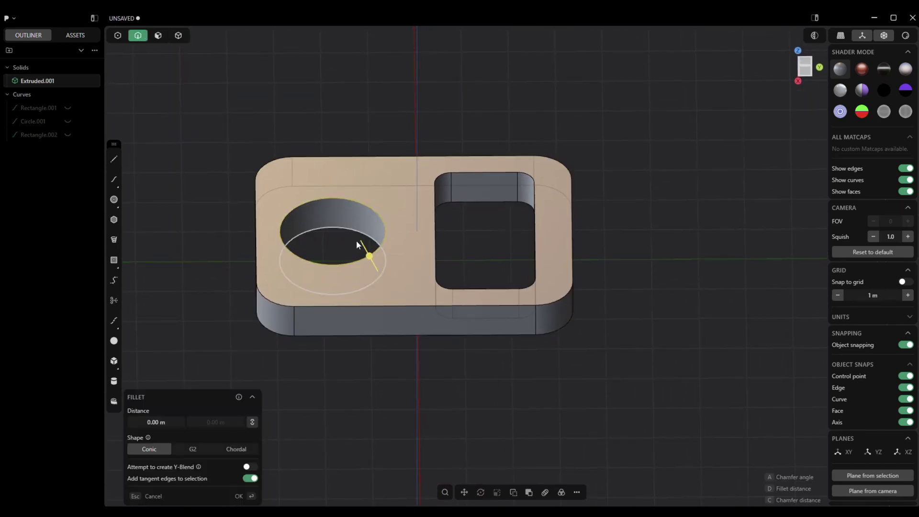
click(351, 229)
click(467, 173)
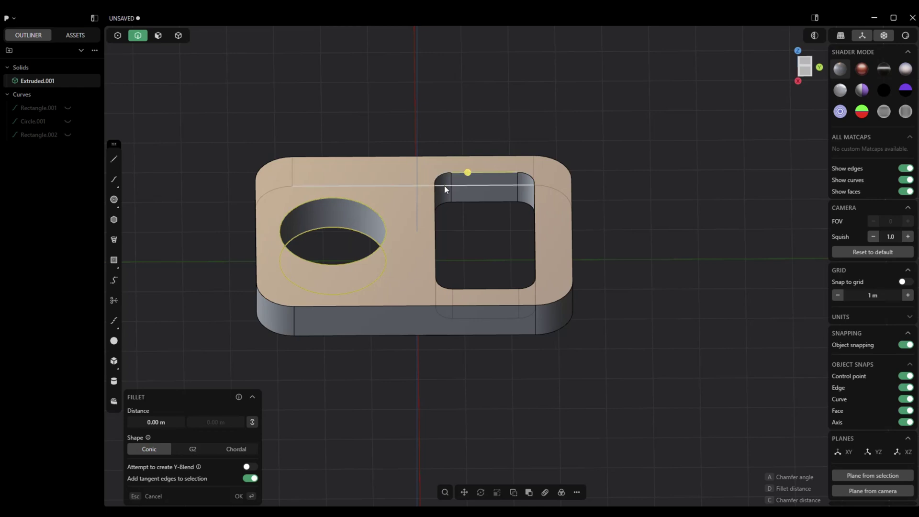
click(487, 288)
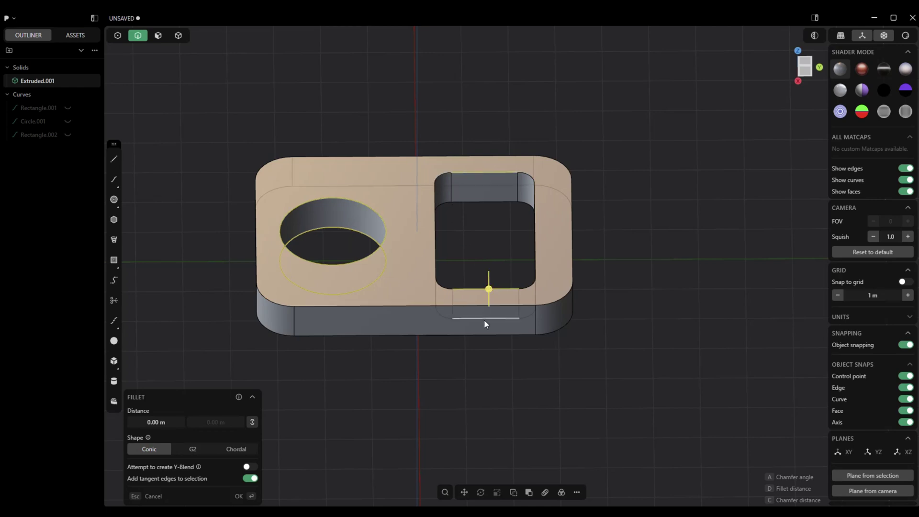
mouse_move(489, 289)
mouse_down()
mouse_move(493, 296)
mouse_move(488, 284)
mouse_up()
key(c)
key(d)
key(Escape)
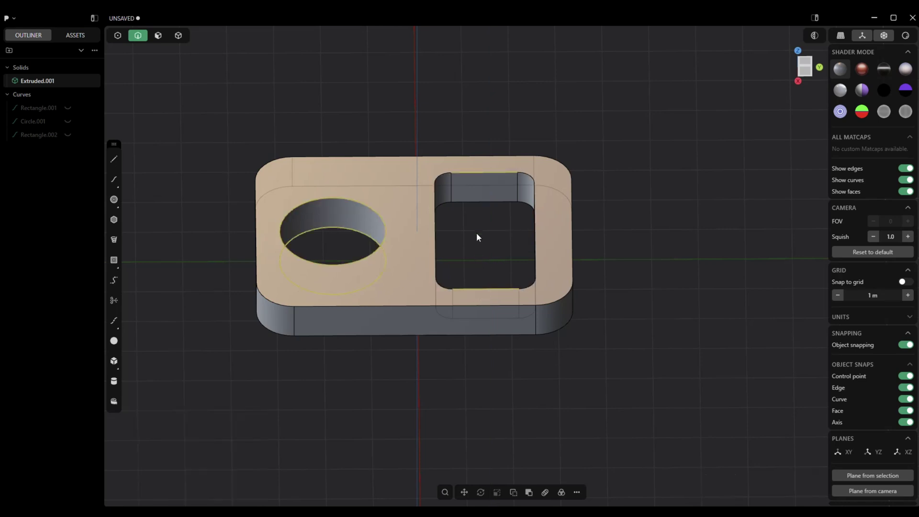
Step: Add the rectangular opening's bottom edges to the selection and fillet the rims of both openings about 0.12 m
key(f)
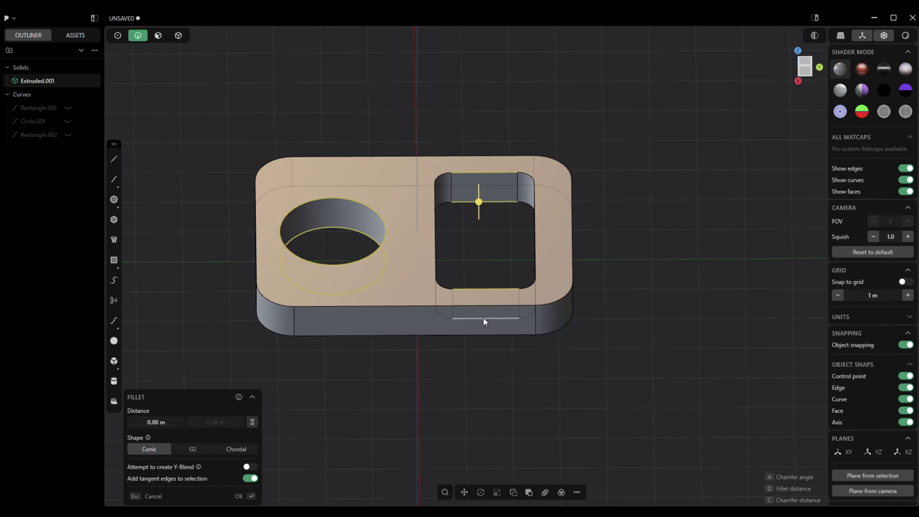
click(484, 317)
drag(483, 318, 486, 318)
key(c)
key(d)
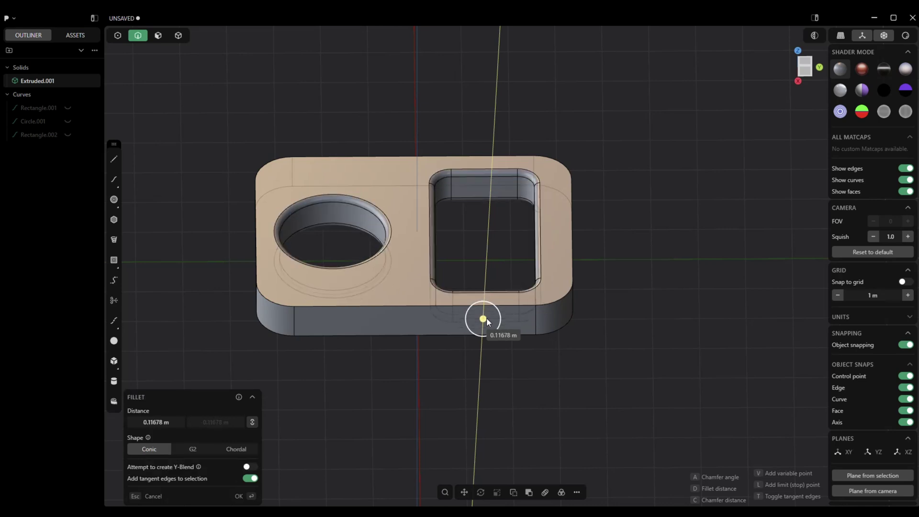
click(241, 498)
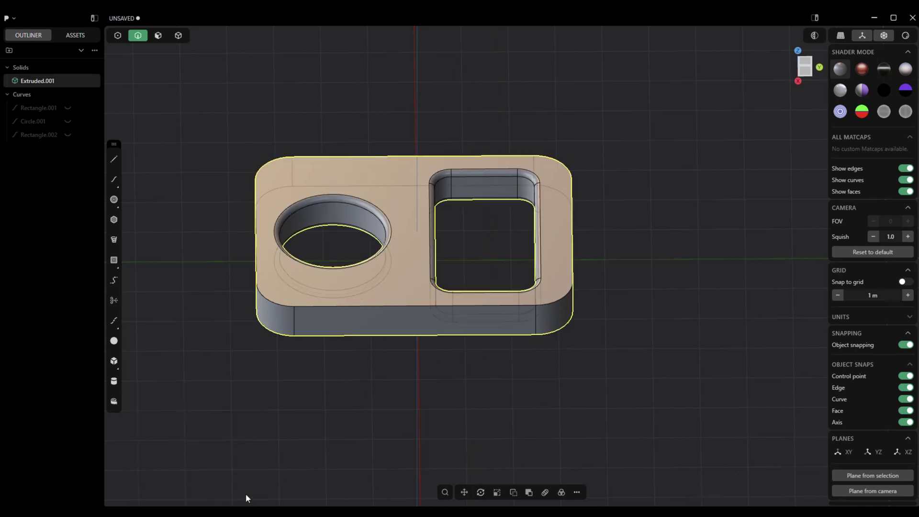
Step: Fillet the slab's outer top and bottom edges on both long sides, including tangent edges, with a distance of about 0.17 m
click(390, 306)
shift+click(396, 157)
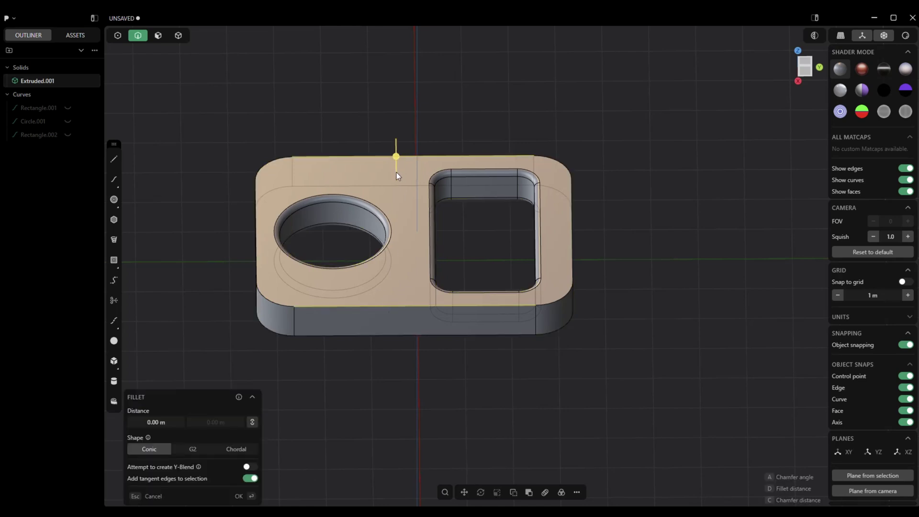
shift+click(400, 187)
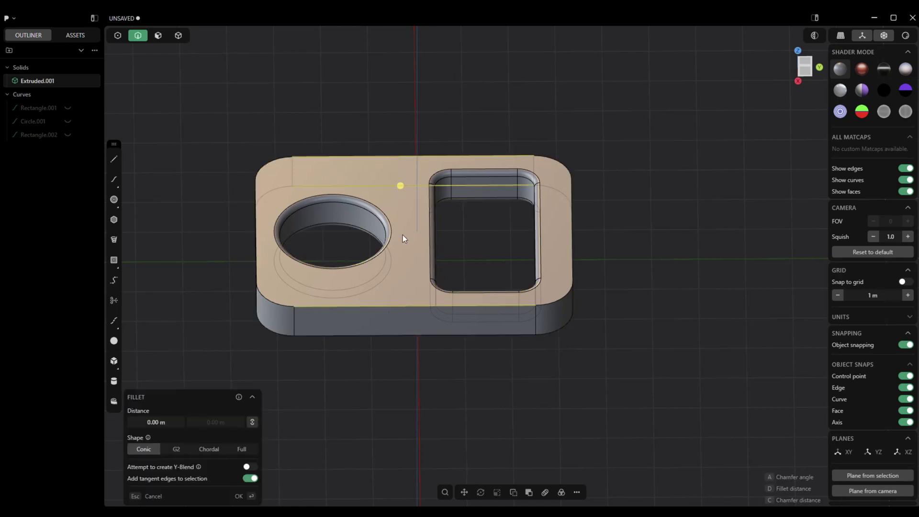
shift+click(414, 335)
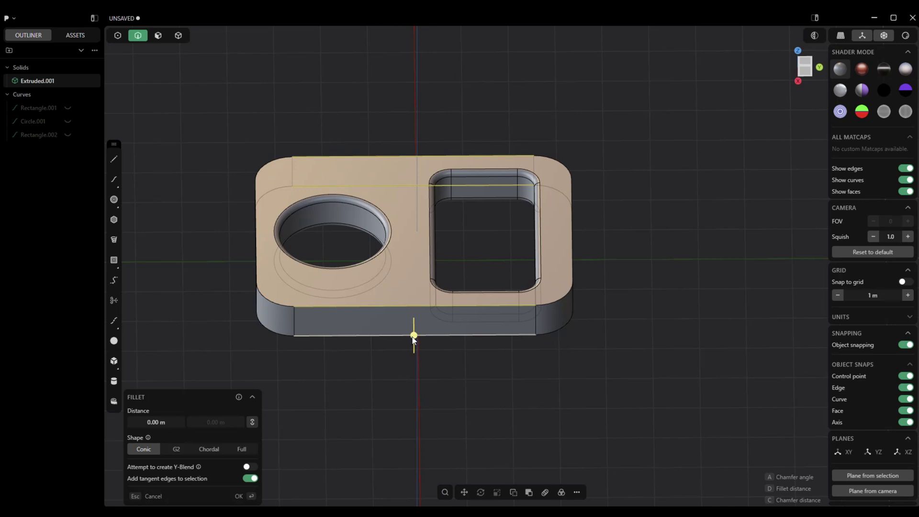
drag(413, 336, 422, 346)
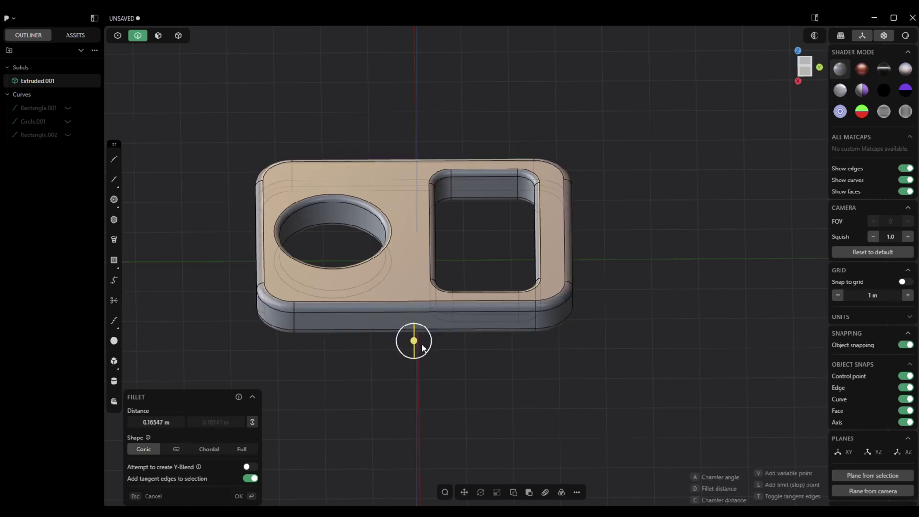
click(239, 496)
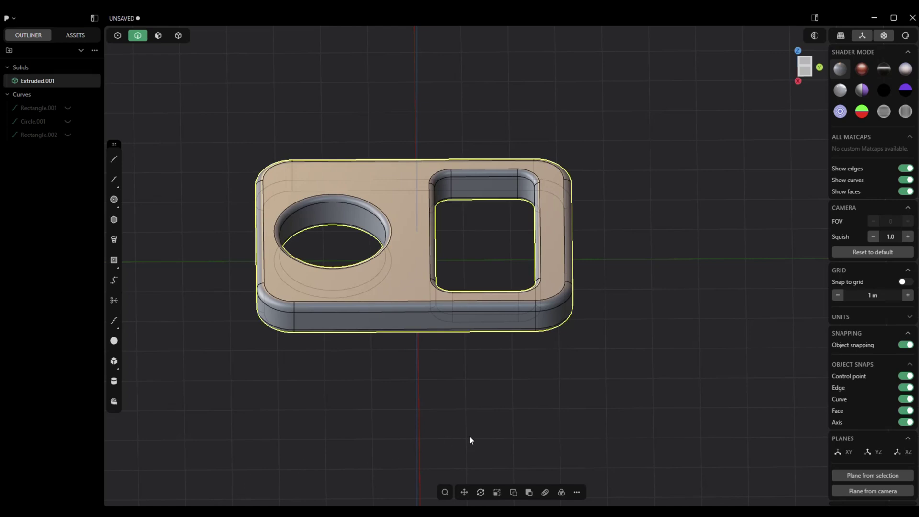
Step: In the Right view, sketch a long, thin center rectangle at the middle of the slab's long side face
middle_drag(655, 313, 771, 95)
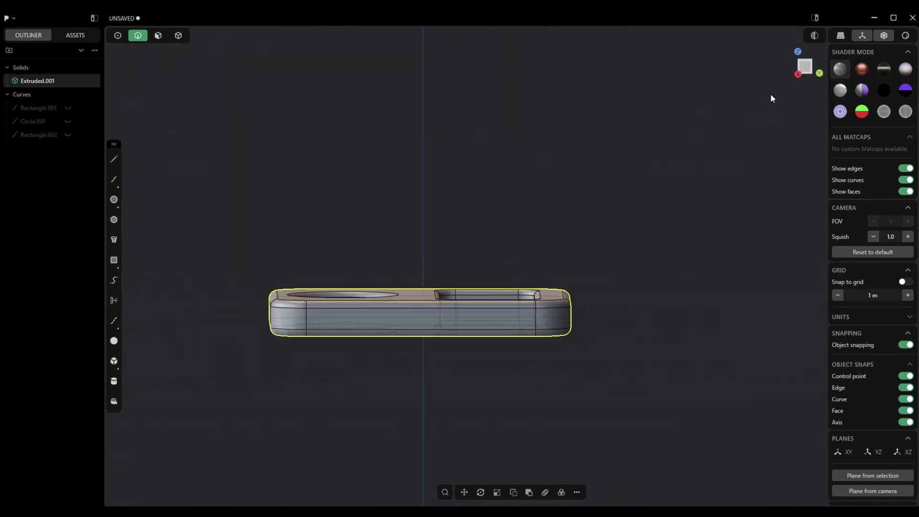
click(804, 70)
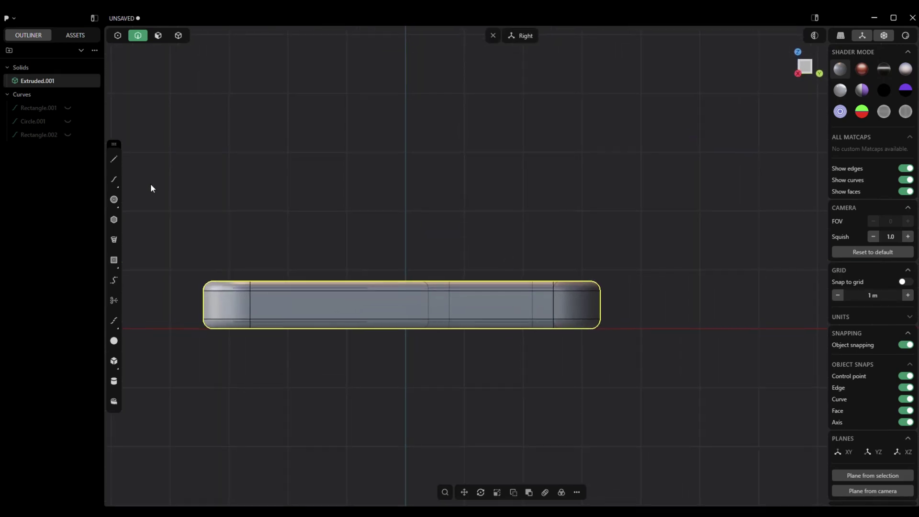
click(114, 260)
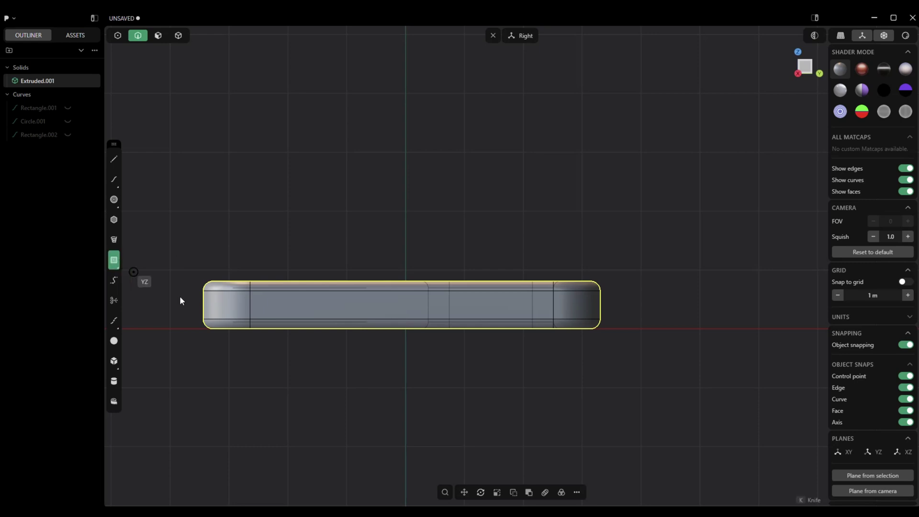
click(402, 305)
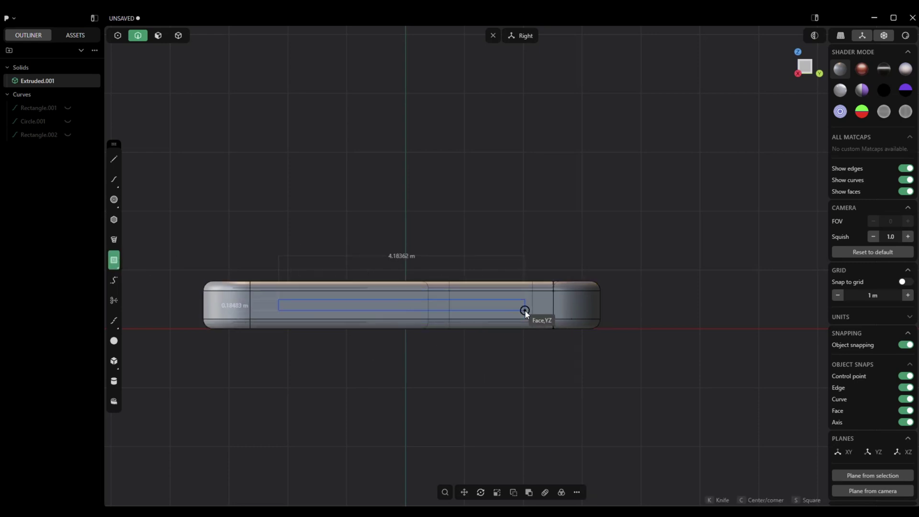
click(573, 311)
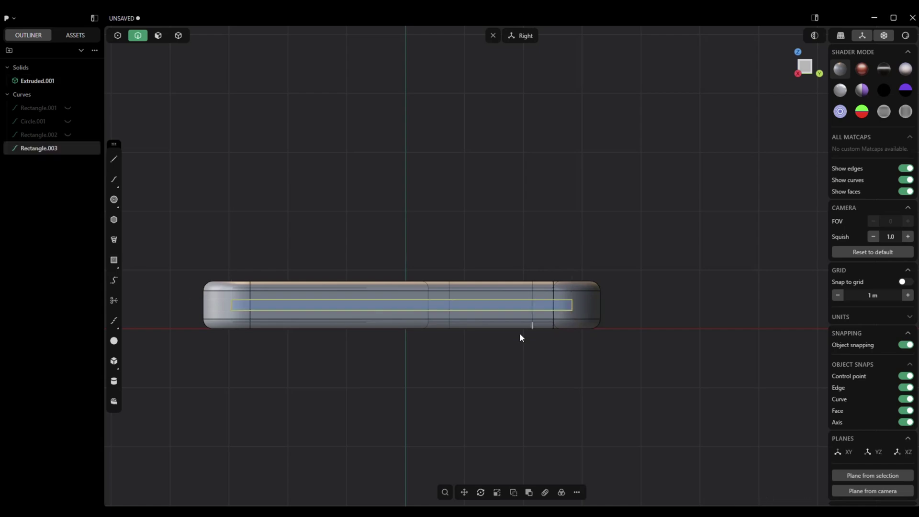
click(492, 35)
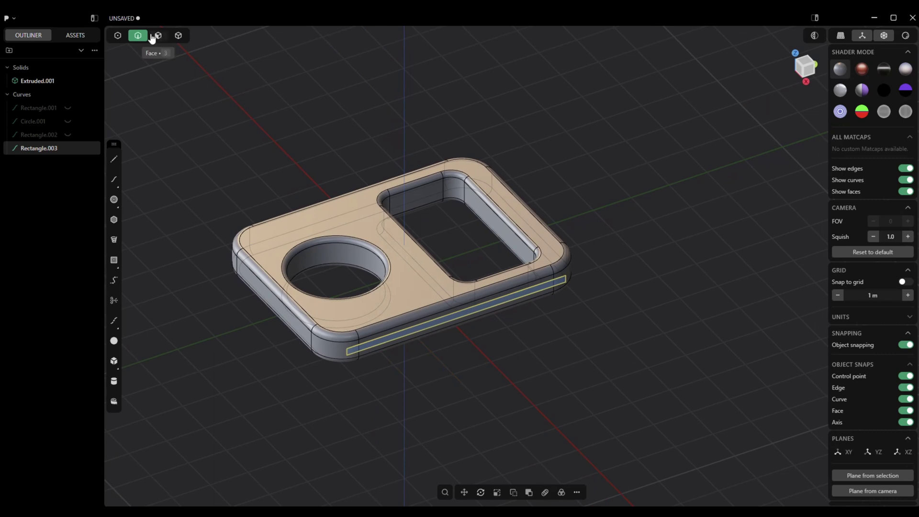
Step: Extrude the thin rectangle's region about 6.94 m through the slab and out past its opposite side as a separate solid
click(158, 35)
click(469, 316)
key(e)
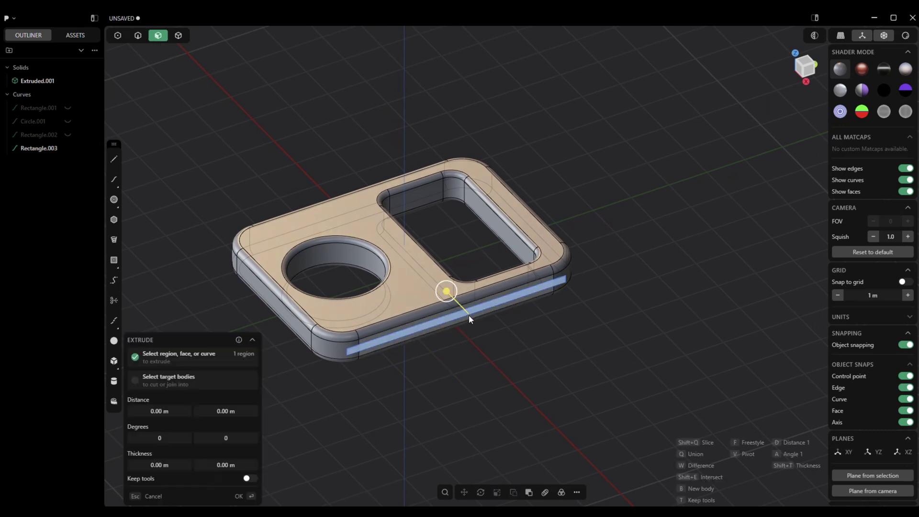
drag(447, 291, 296, 138)
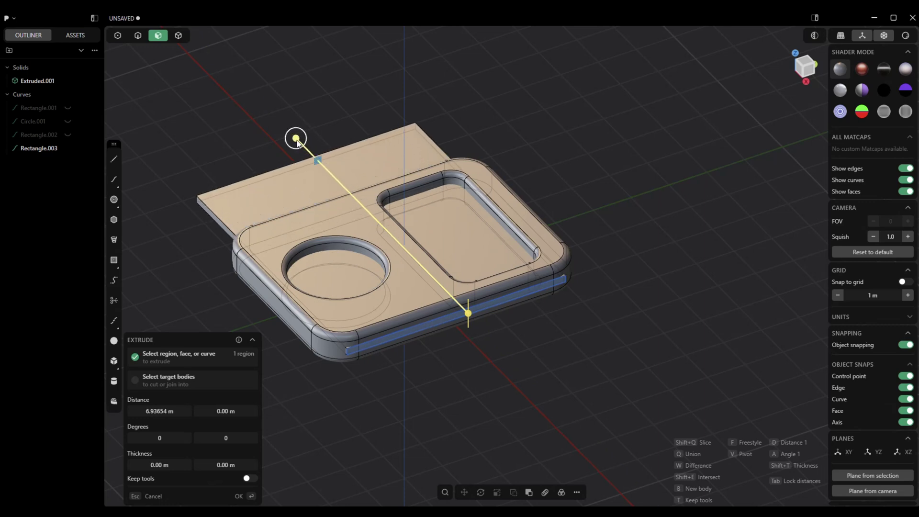
click(238, 497)
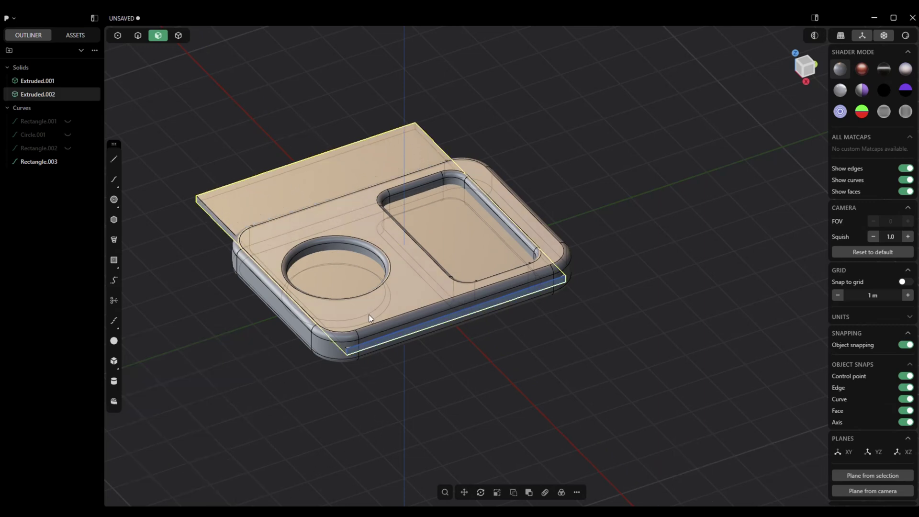
Step: Move the flat extruded bar about 0.85 m along X so it protrudes from both long sides of the slab
key(g)
drag(399, 258, 413, 281)
middle_drag(412, 281, 369, 386)
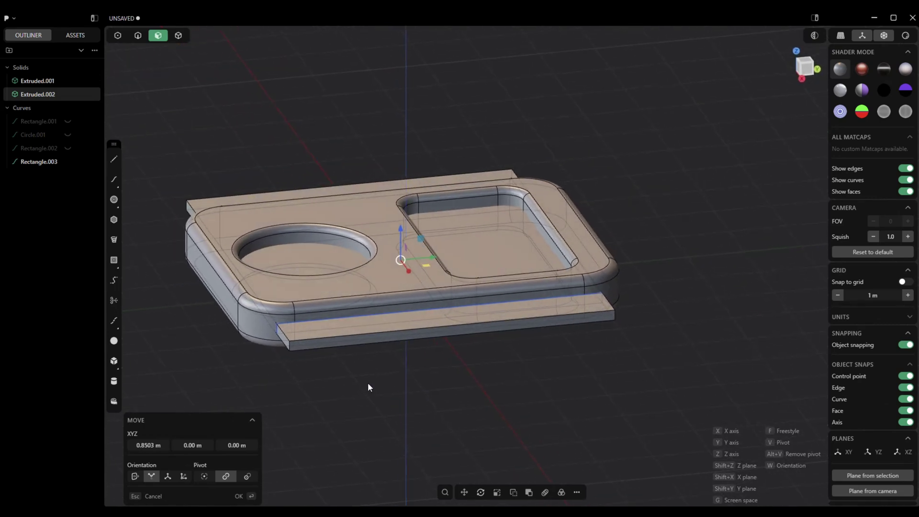
click(238, 496)
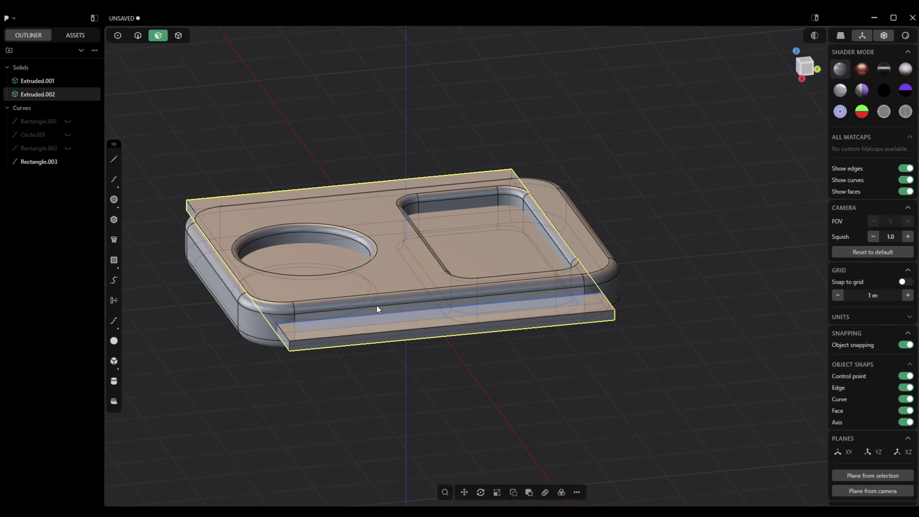
Step: Subtract the flat bar from the slab with a Boolean Difference and hide the bar's profile rectangle
click(394, 278)
key(p)
click(178, 35)
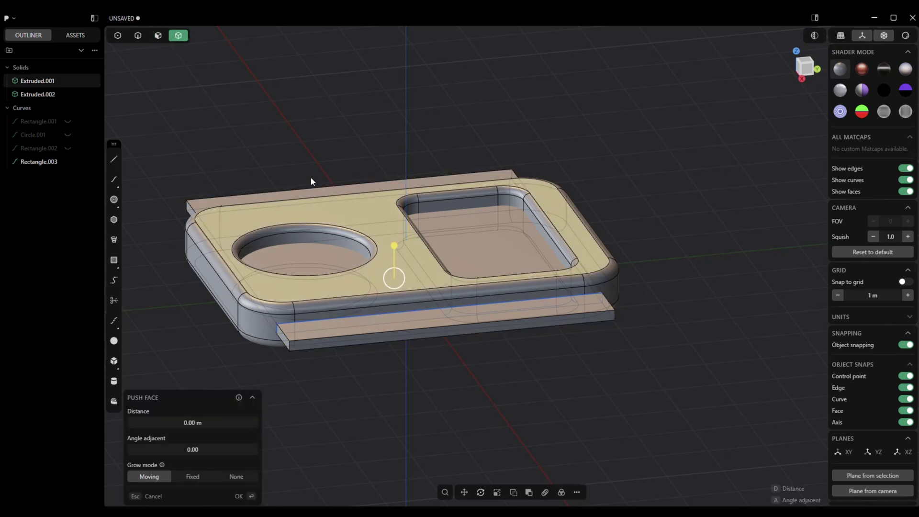
key(Escape)
click(490, 238)
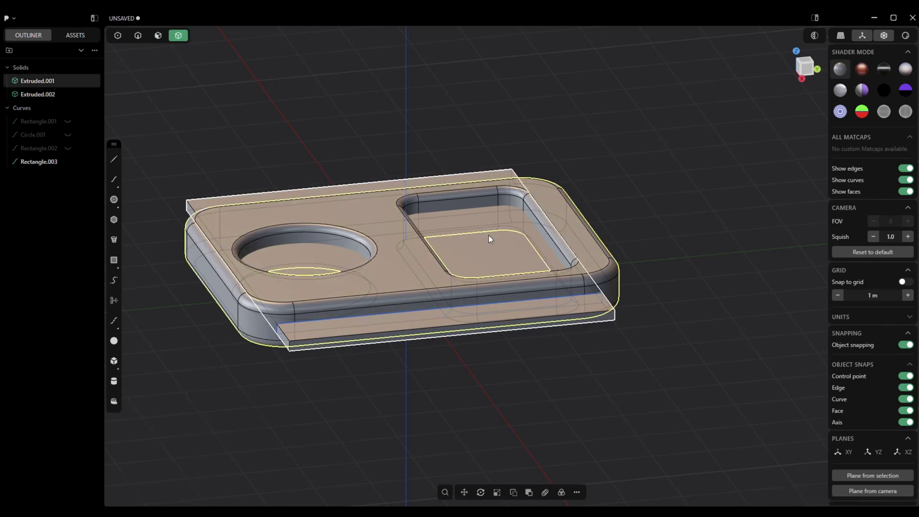
click(419, 321)
key(ctrl+minus)
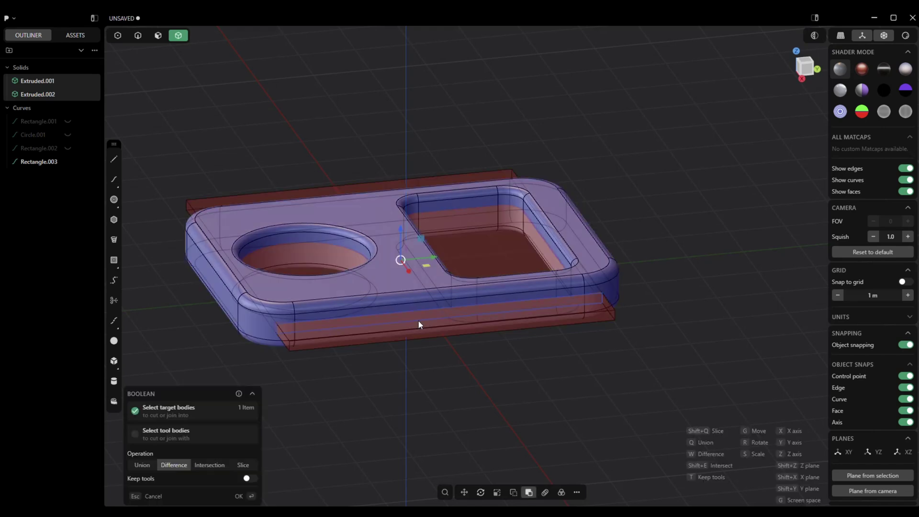
click(238, 496)
middle_drag(394, 432, 64, 172)
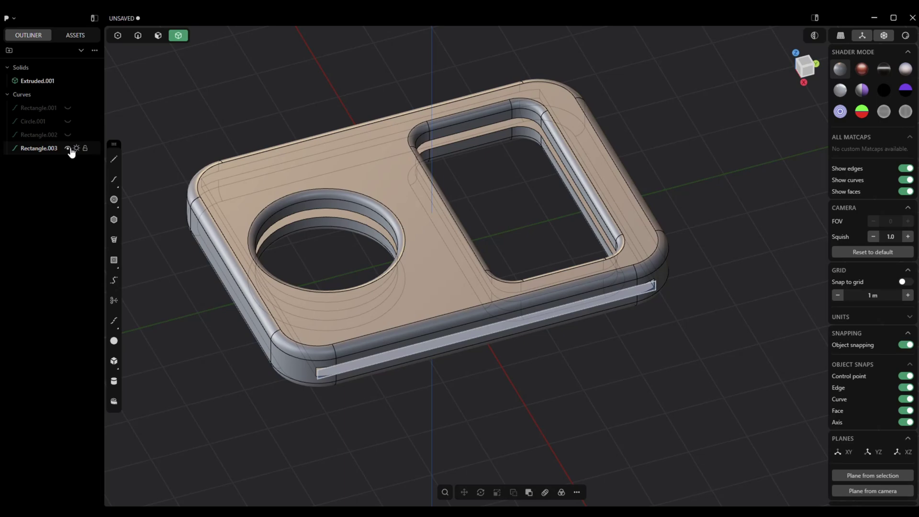
click(68, 149)
Step: In the Front view, draw a circle about 0.34 m in diameter at the center of the slab's short side face
middle_drag(234, 402, 233, 402)
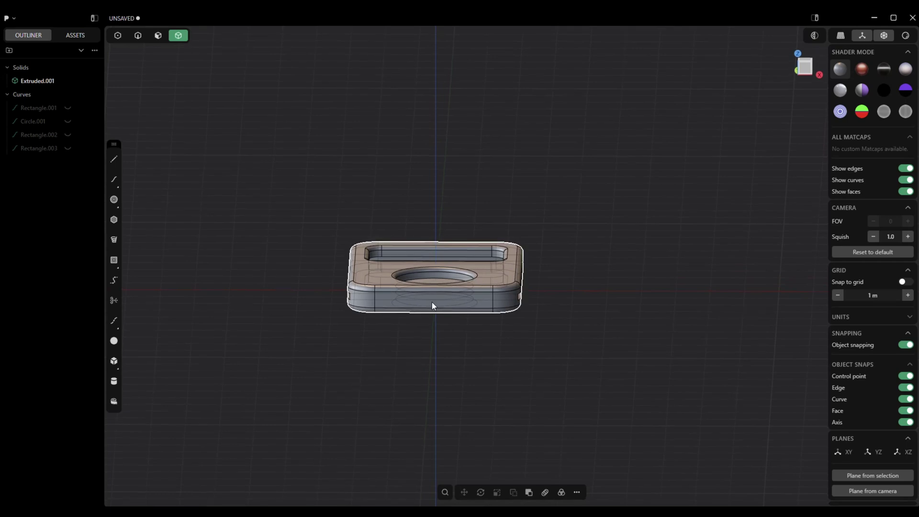
click(805, 66)
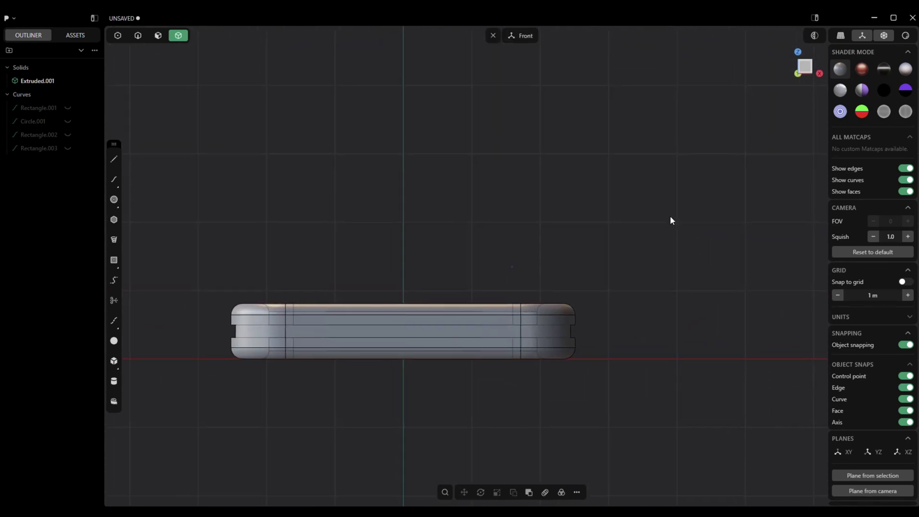
click(114, 200)
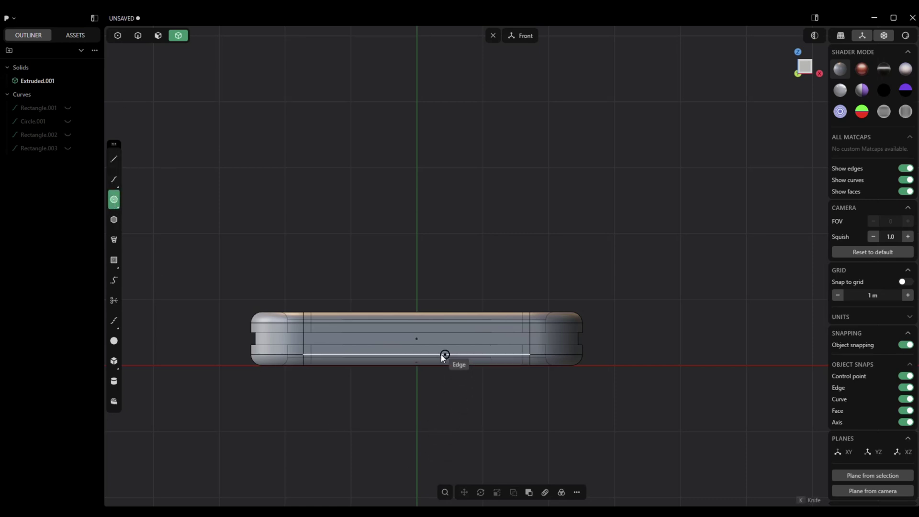
click(416, 339)
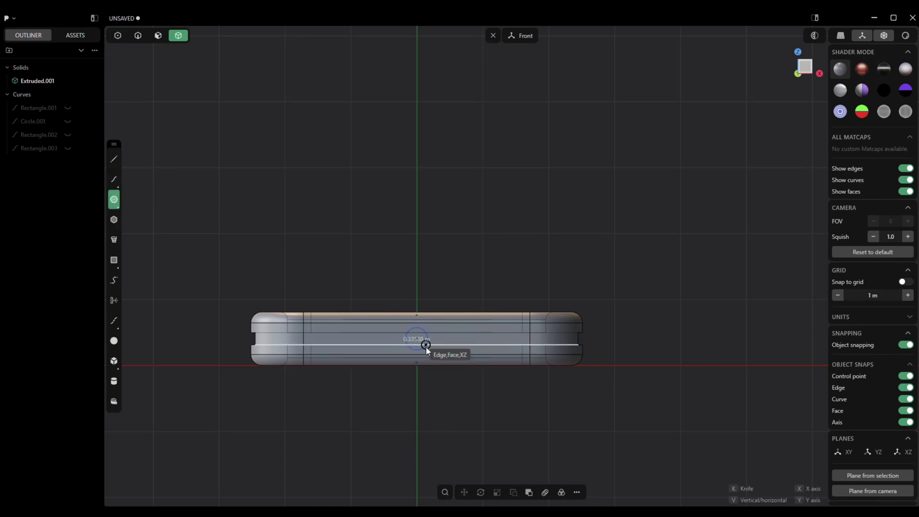
click(426, 347)
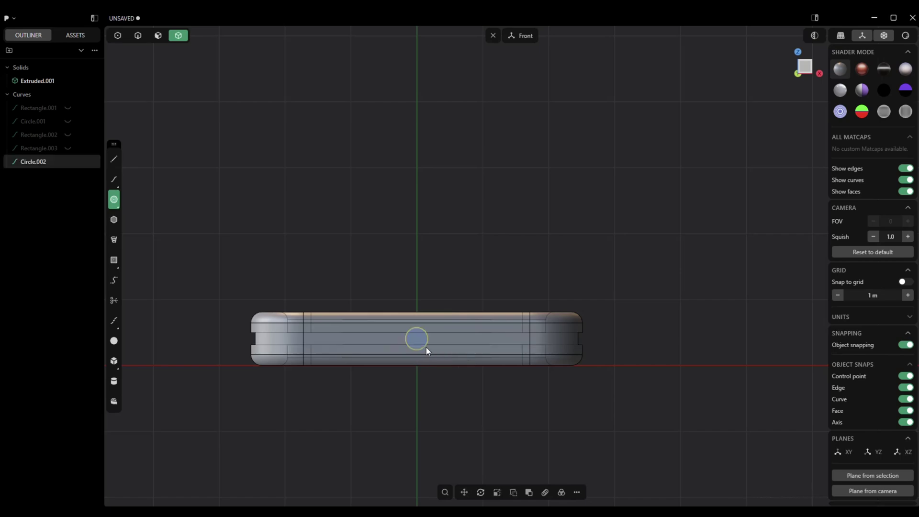
click(493, 36)
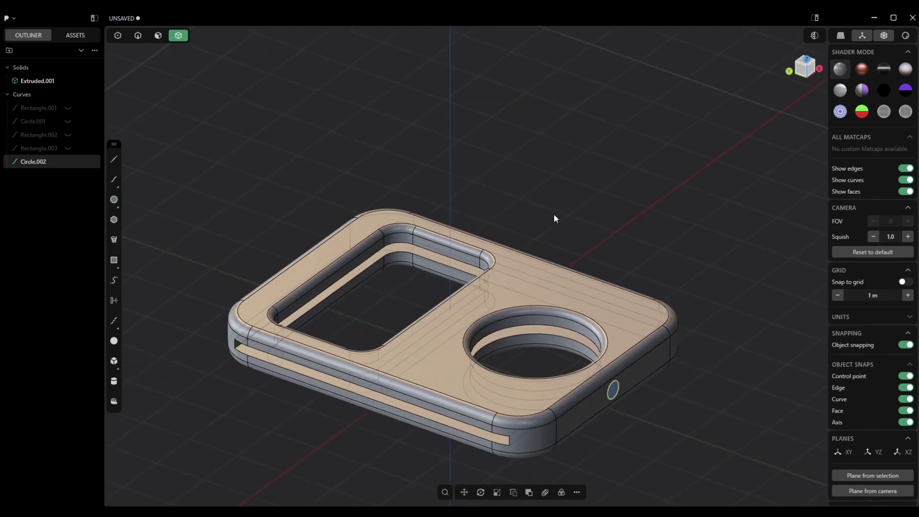
Step: Extrude the small circle's region about 9.26 m through the whole length of the slab as a separate solid rod
click(158, 35)
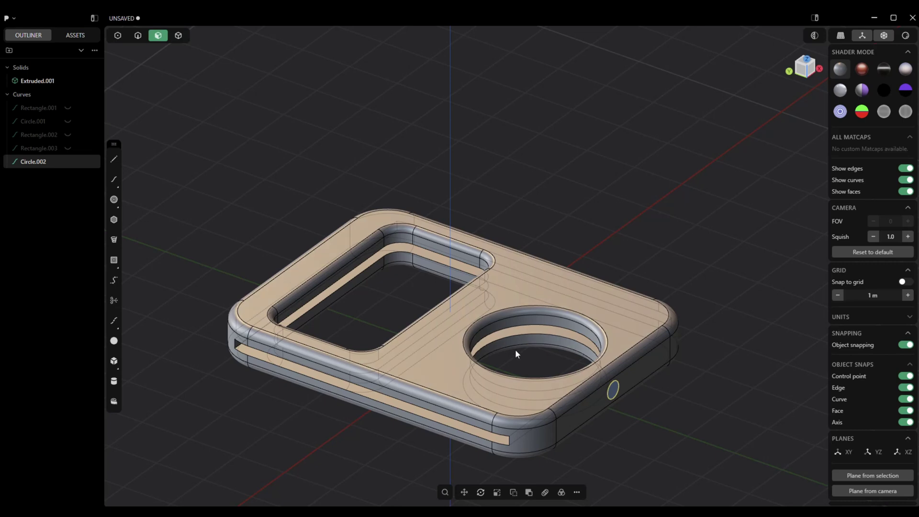
key(e)
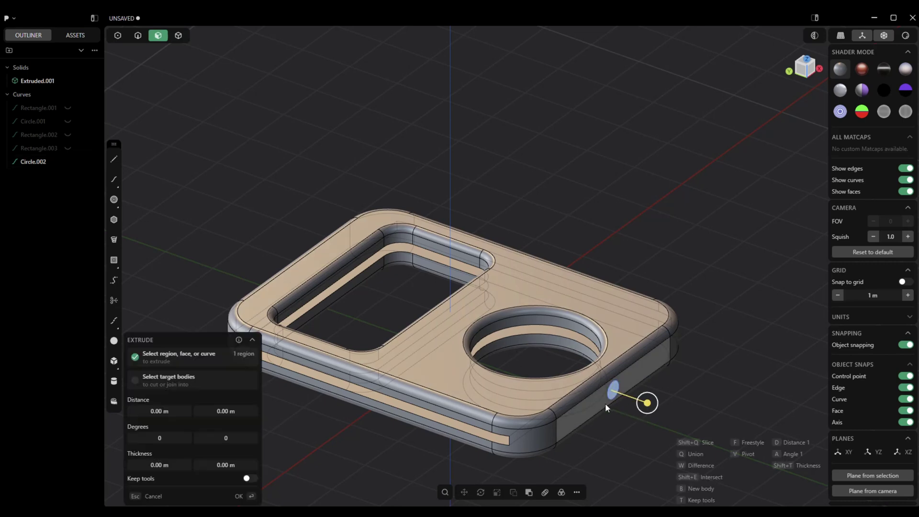
click(200, 267)
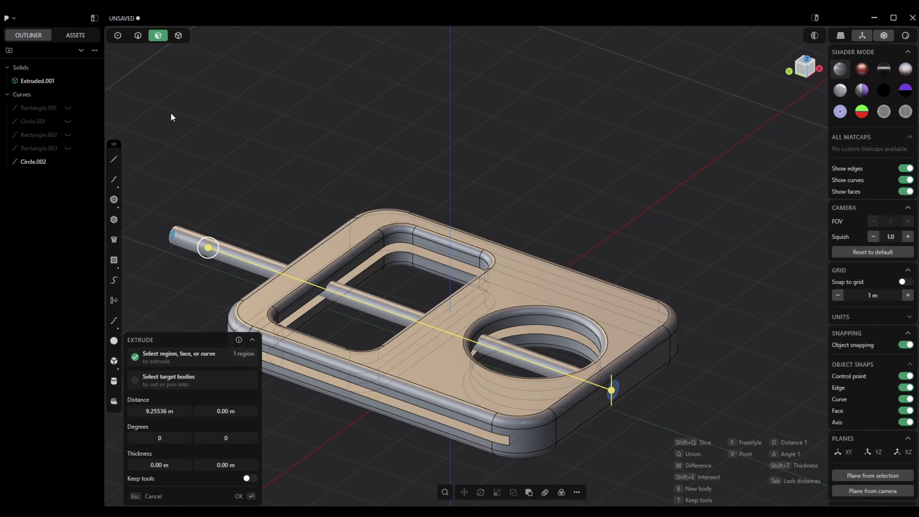
click(177, 39)
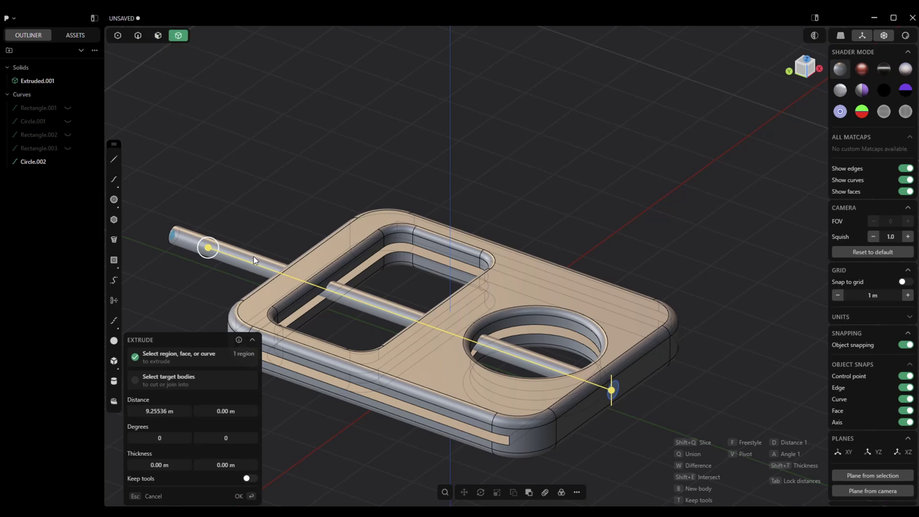
click(239, 497)
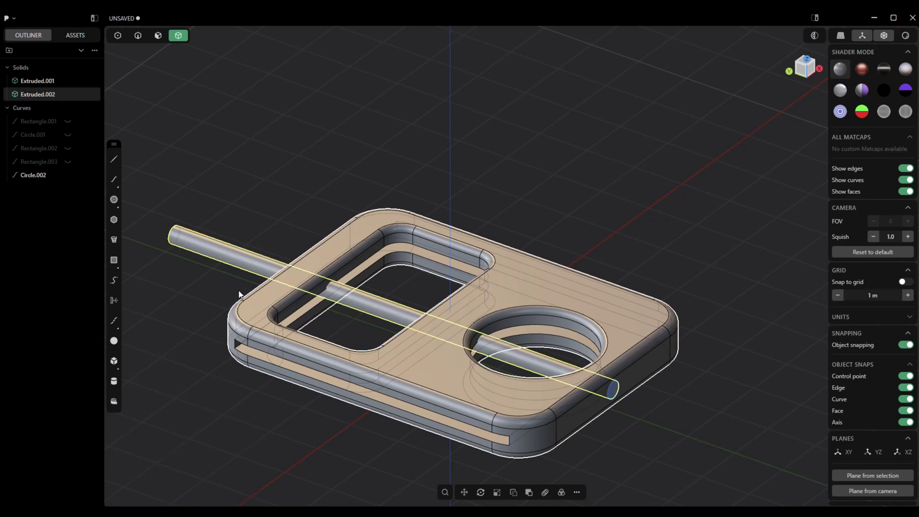
Step: Move the rod along its axis so it protrudes from both short ends of the slab
key(g)
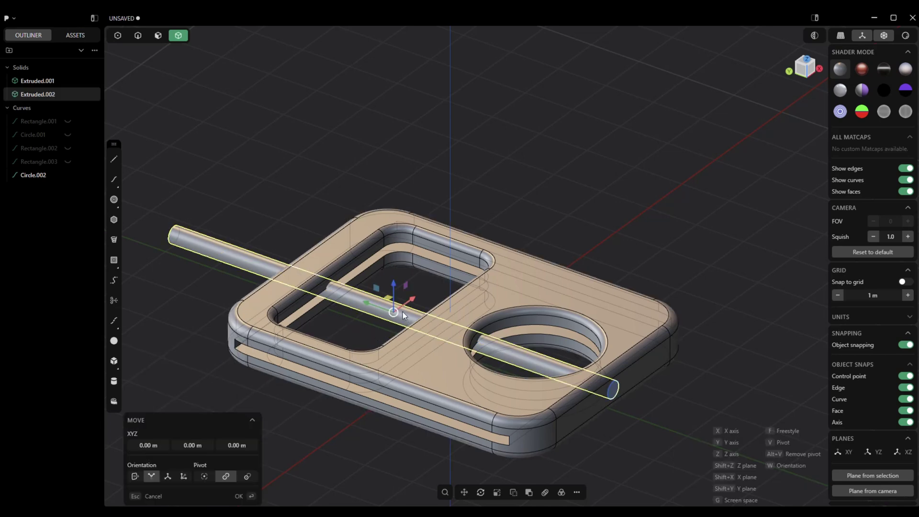
drag(370, 301, 405, 333)
click(237, 497)
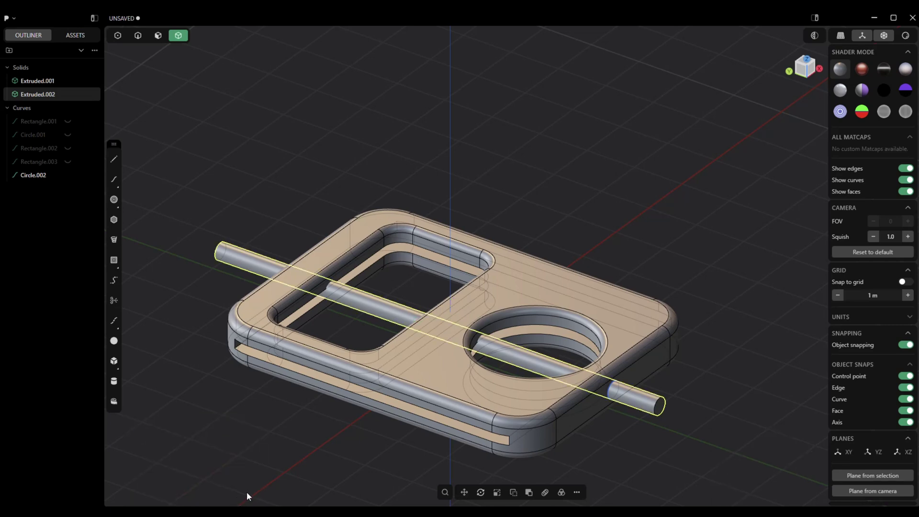
Step: Subtract the round rod from the slab with a Boolean Difference, without keeping the rod, to bore a lengthwise hole
click(567, 290)
click(409, 321)
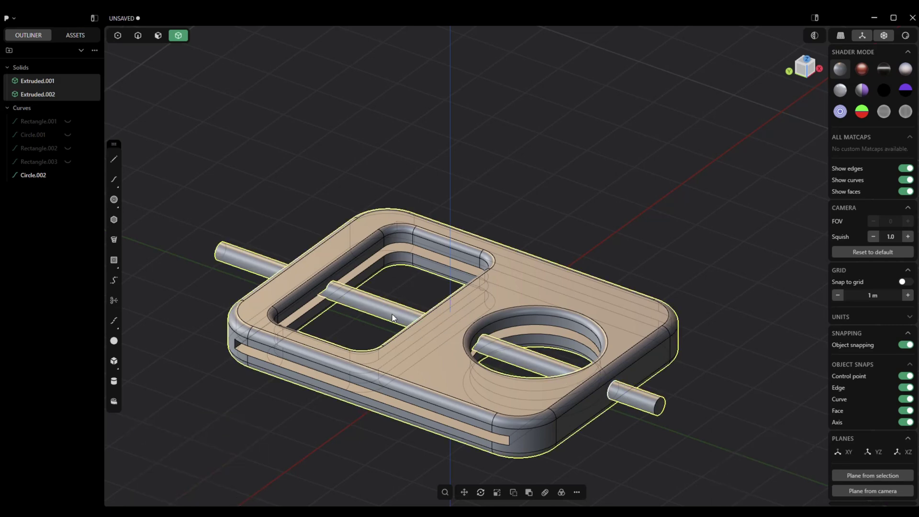
key(ctrl+minus)
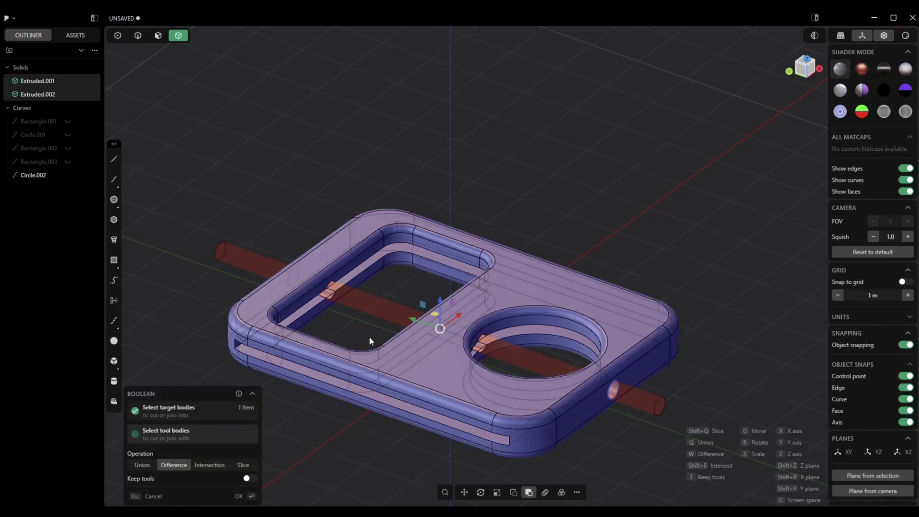
click(238, 497)
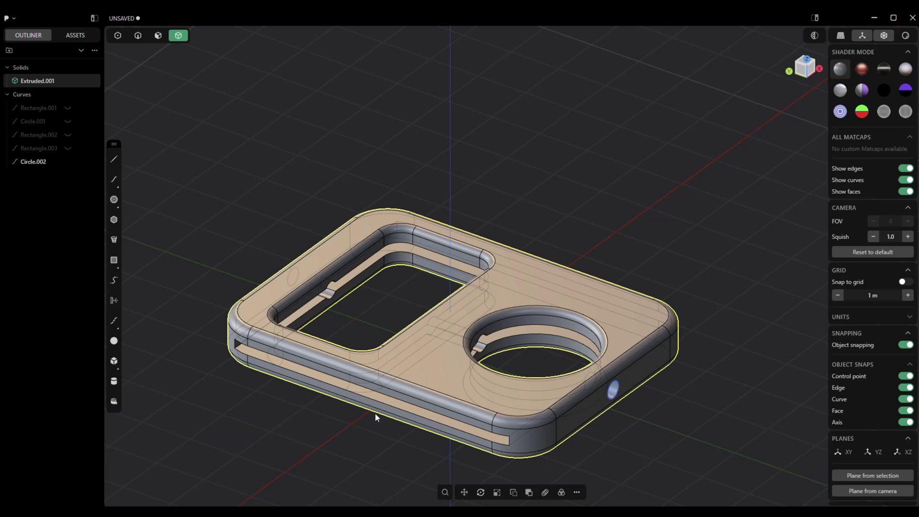
Step: Deselect the slab and hide the bore's profile circle at its short side face
scroll(376, 415, down, 2)
middle_drag(376, 415, 578, 382)
click(636, 342)
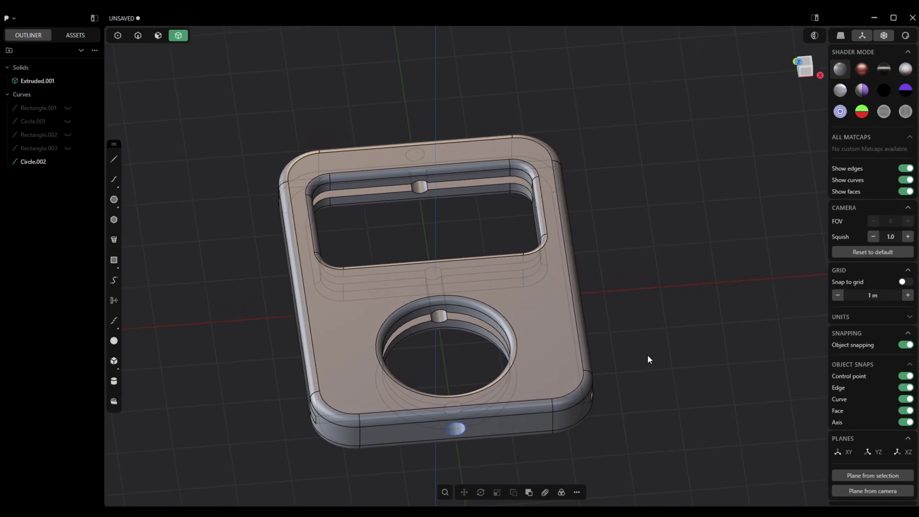
mouse_move(647, 359)
middle_down()
mouse_move(708, 351)
mouse_move(656, 355)
middle_up()
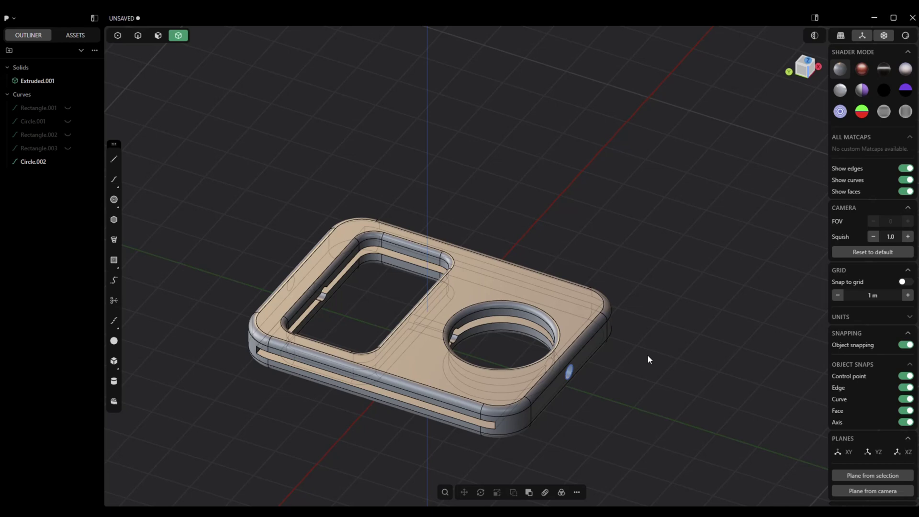
middle_drag(648, 355, 648, 355)
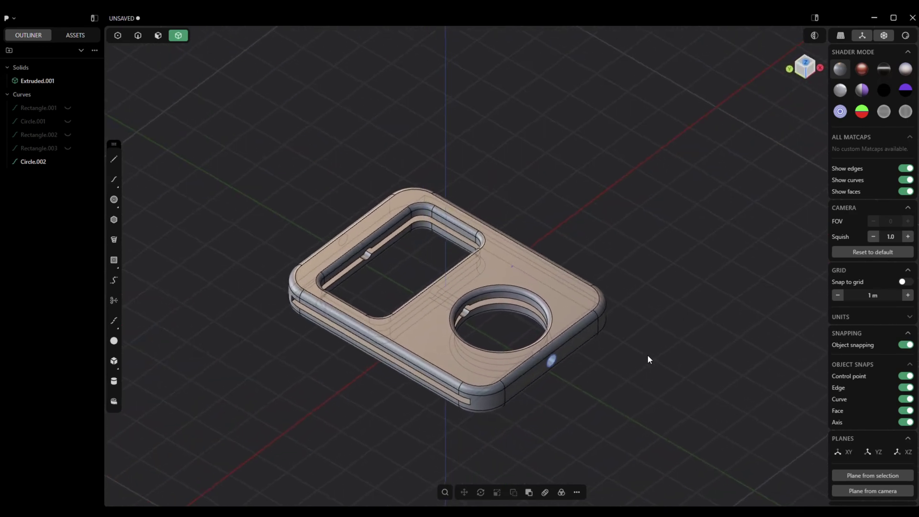
mouse_move(68, 165)
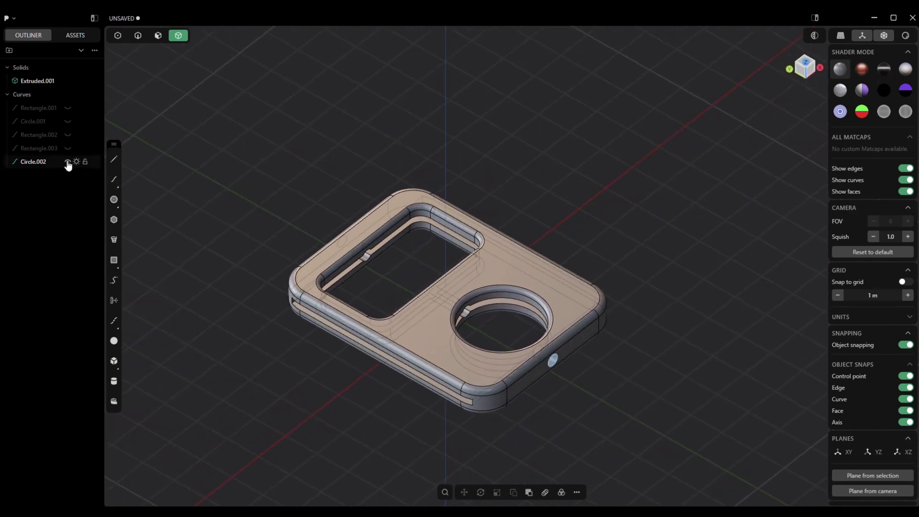
click(67, 162)
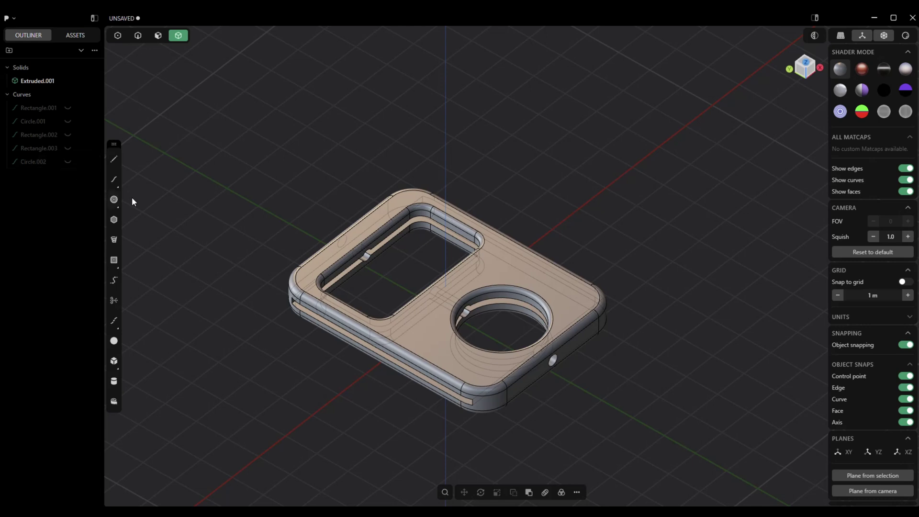